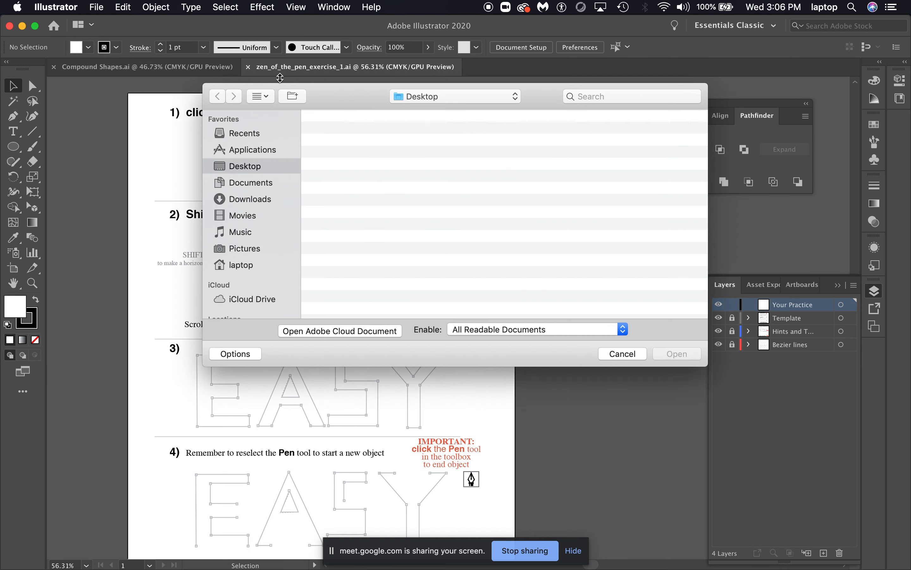
Browse the Desktop, Downloads and Recents locations in the Open dialog for the pen exercise files
scroll(403, 217, down, 15)
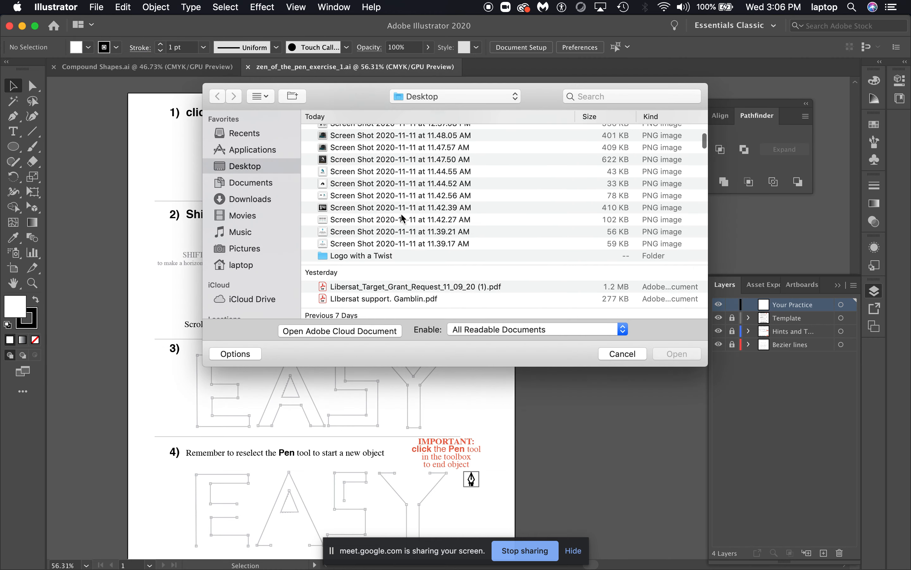
scroll(356, 194, up, 15)
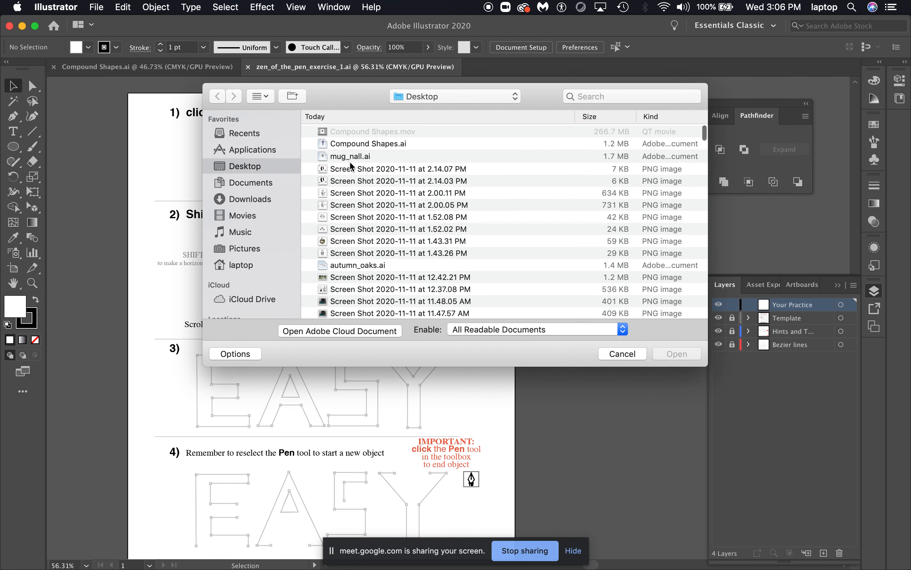
click(270, 199)
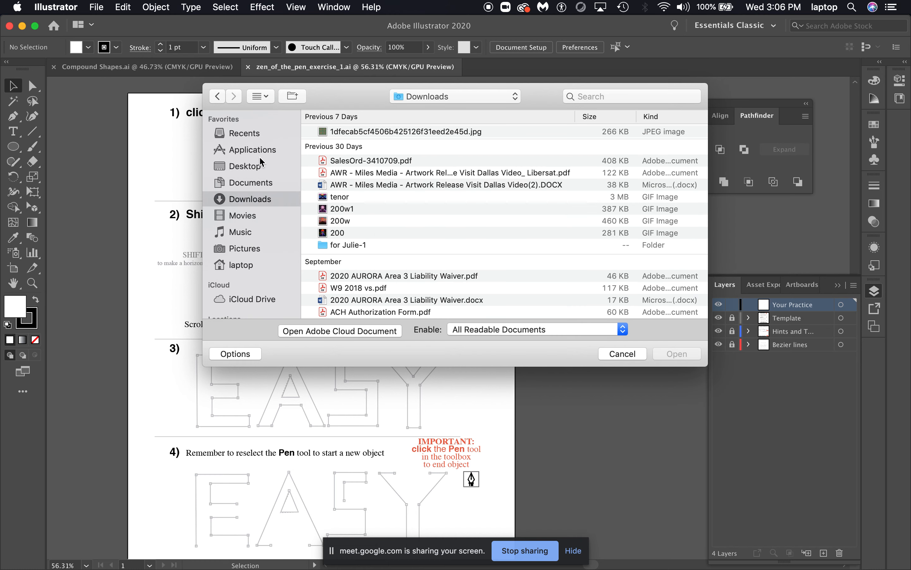
click(255, 135)
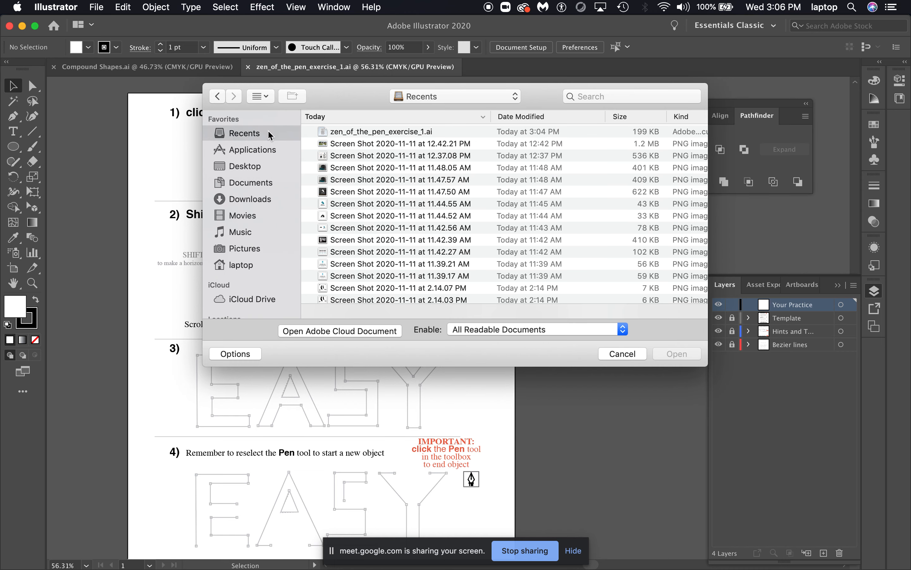
click(392, 132)
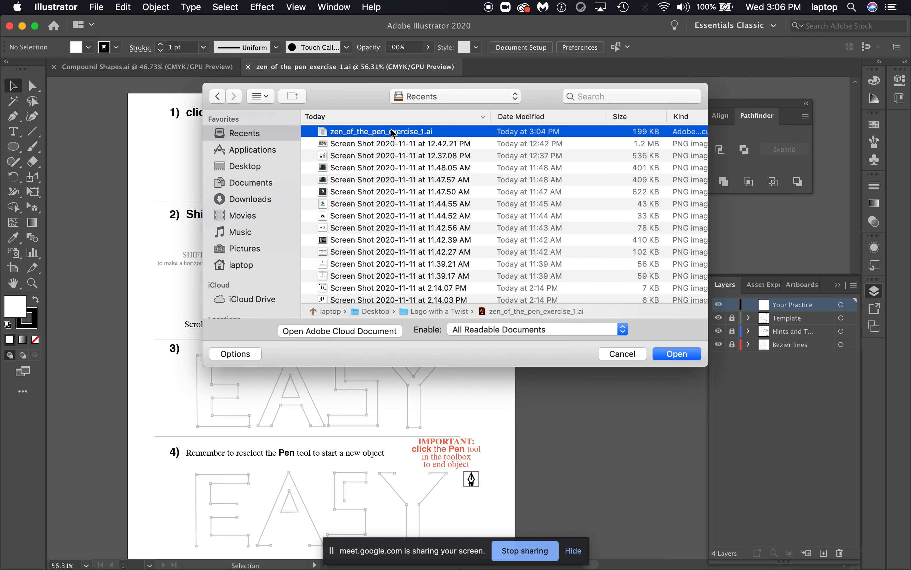
click(256, 167)
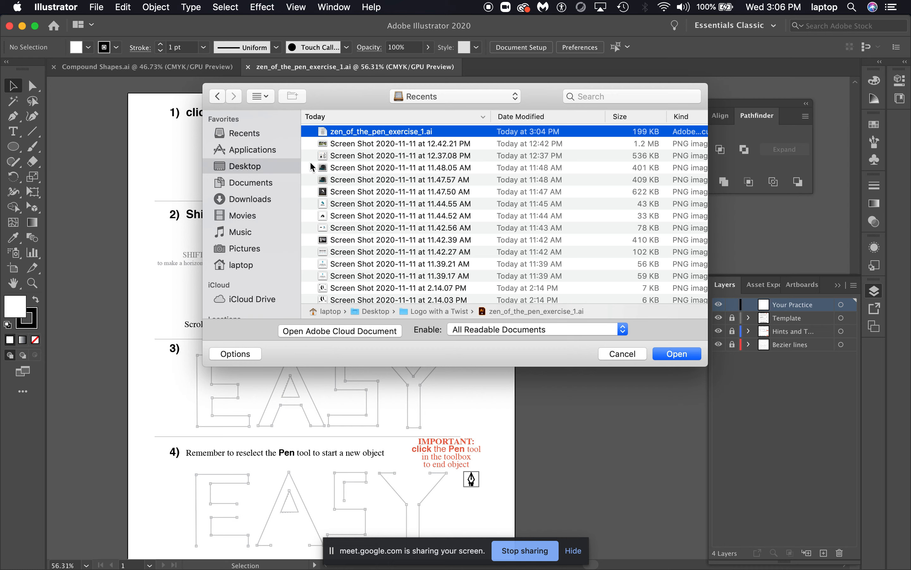
scroll(388, 260, down, 5)
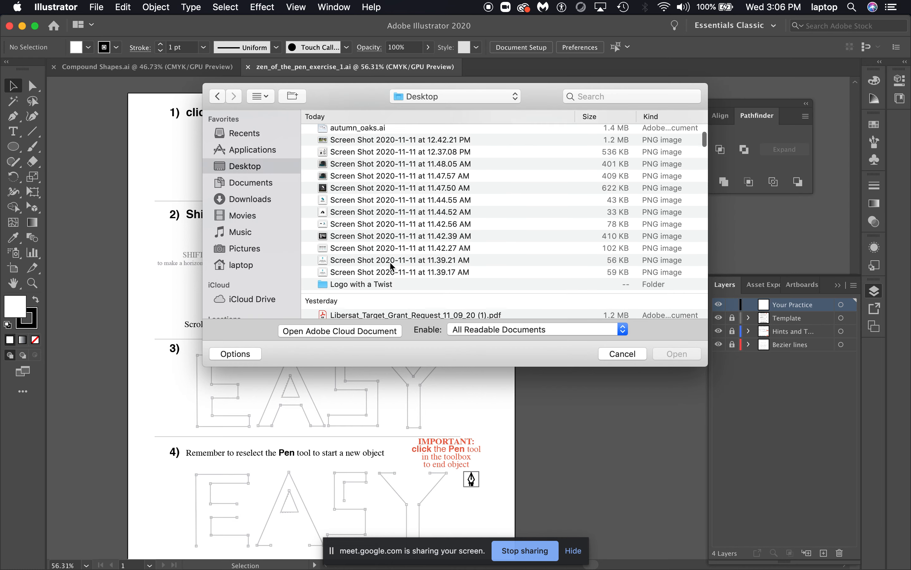
Open the Logo with a Twist folder and open zen_of_the_pen_exercise_2 through zen_of_the_pen_exercise_5 together
click(378, 269)
double_click(378, 269)
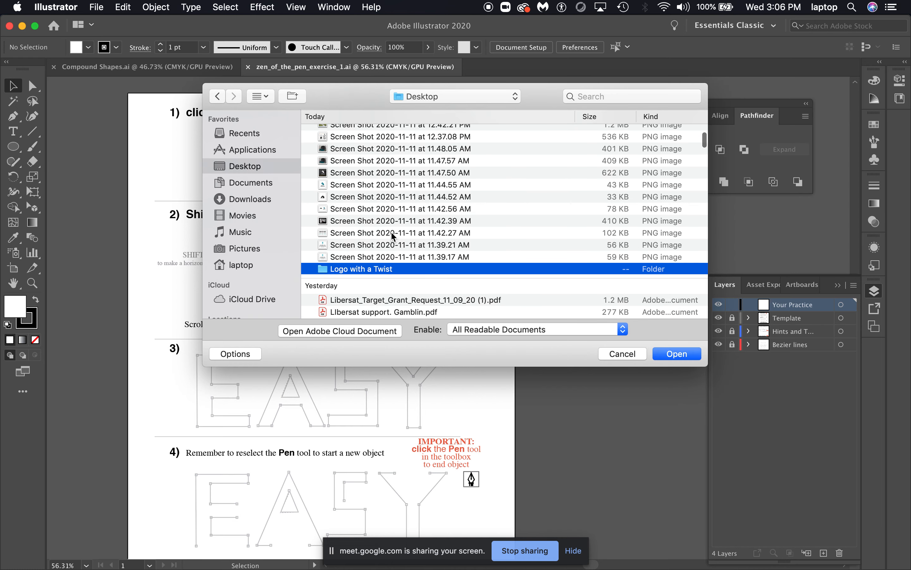
click(420, 132)
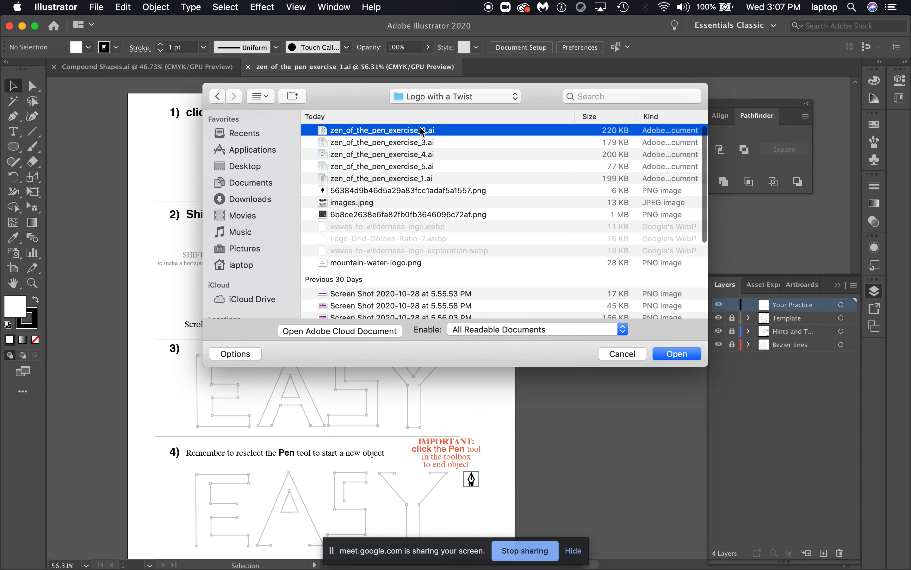
shift+click(427, 179)
super+click(428, 168)
click(430, 166)
shift+click(434, 130)
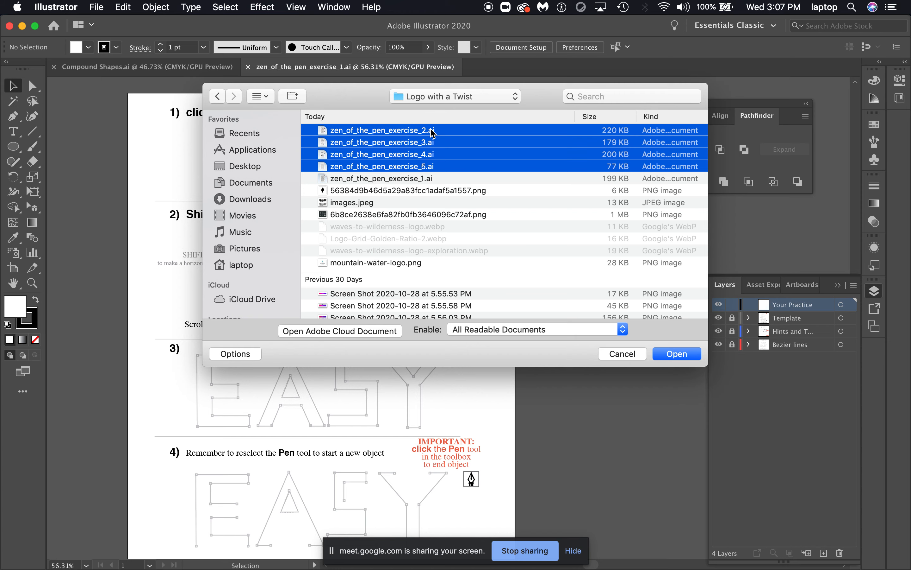
click(677, 354)
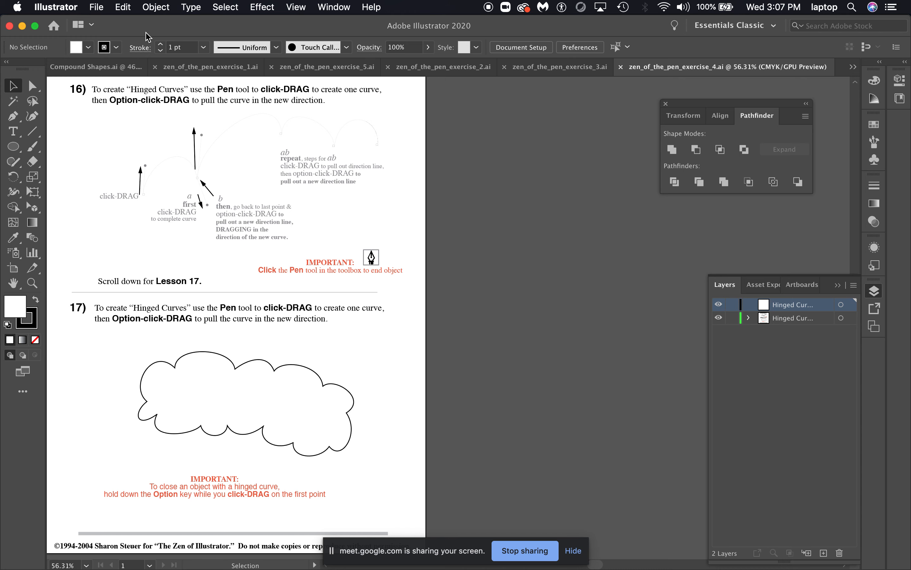
Switch to zen_of_the_pen_exercise_1 and trace the lesson 1 zigzag with the Pen tool, clicking each of its eight points
click(220, 73)
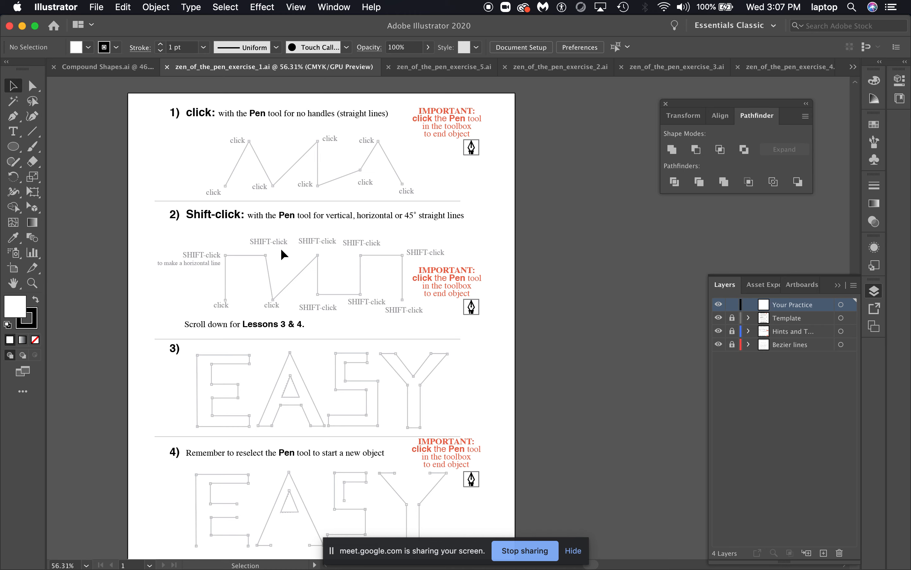
scroll(282, 250, down, 1)
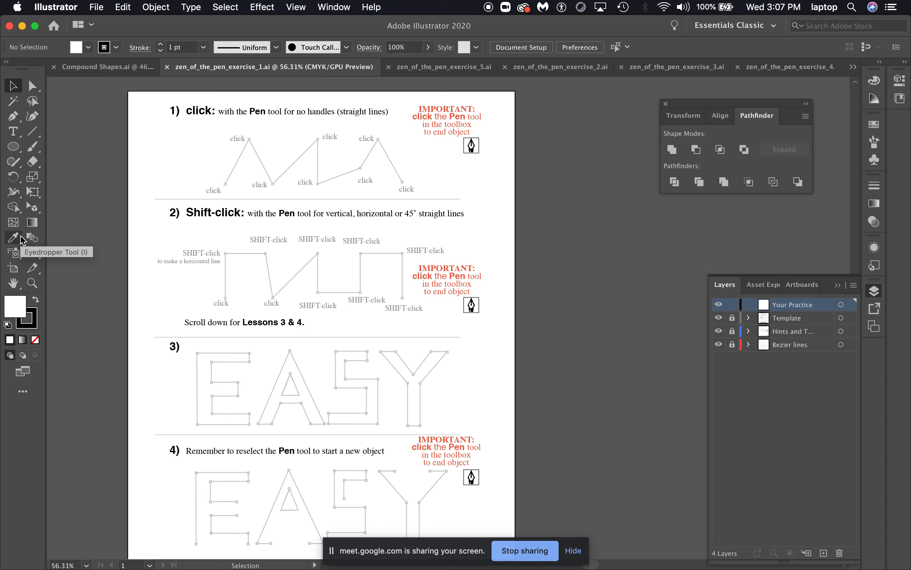
click(13, 118)
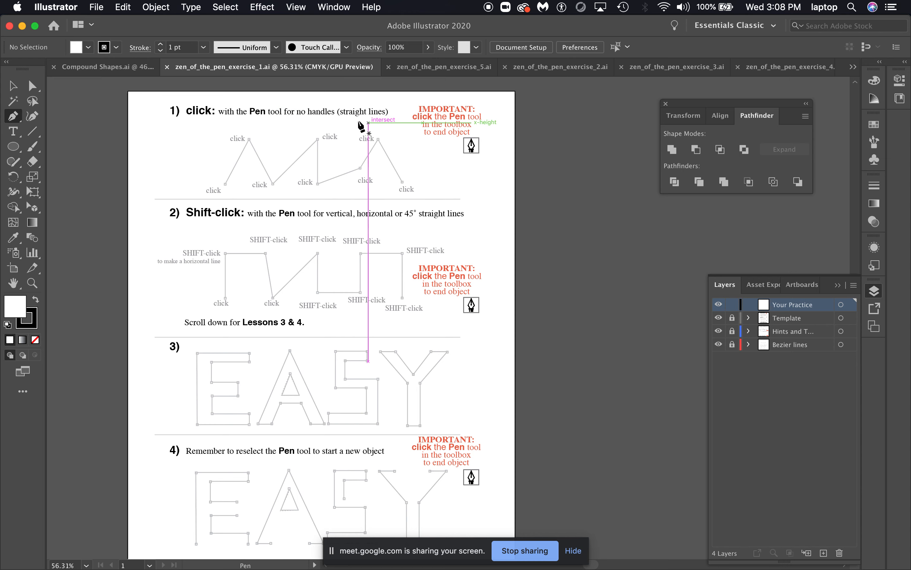
click(224, 185)
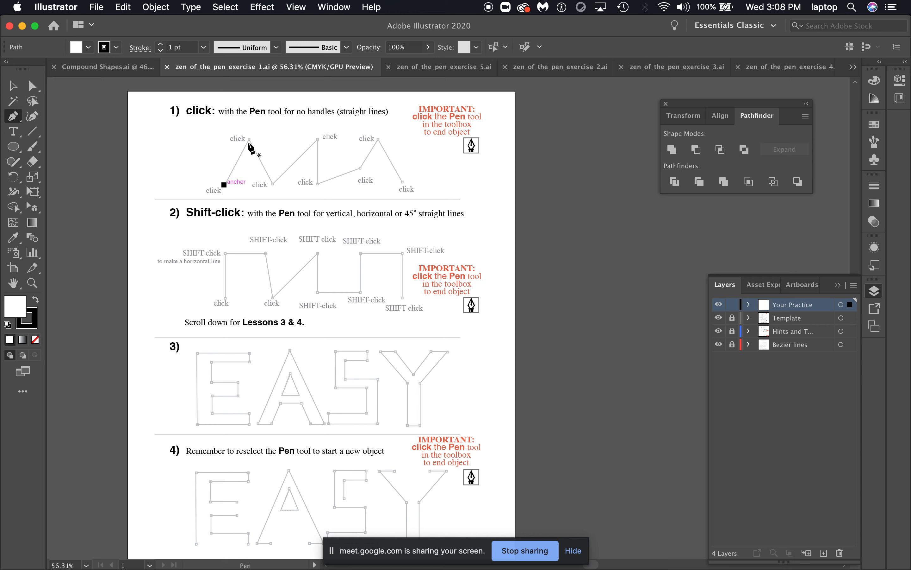
click(249, 140)
click(272, 183)
click(317, 140)
click(317, 184)
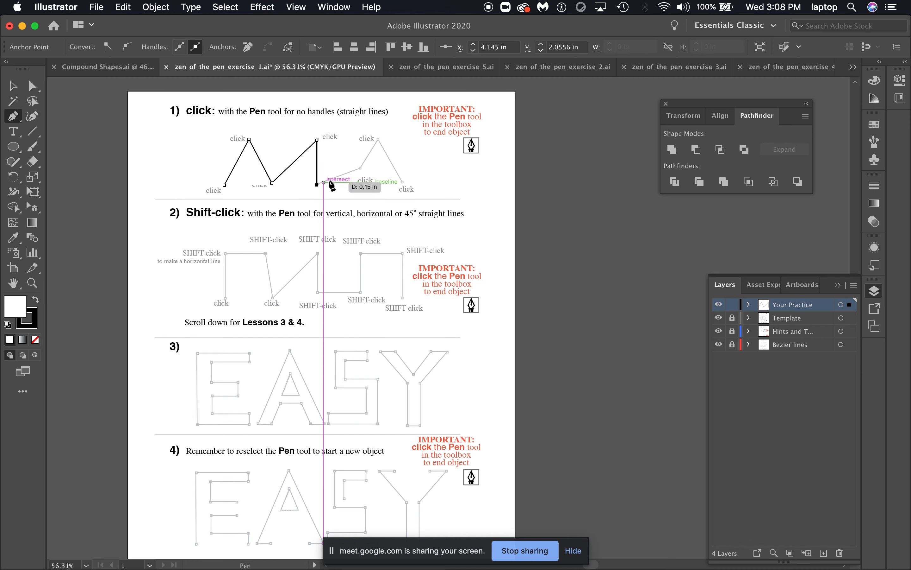
click(360, 167)
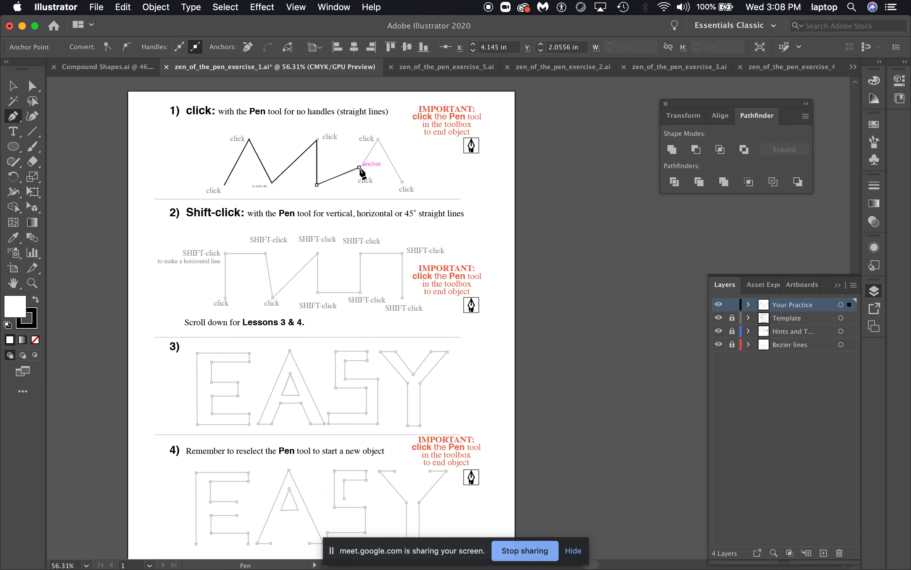
click(379, 139)
click(402, 182)
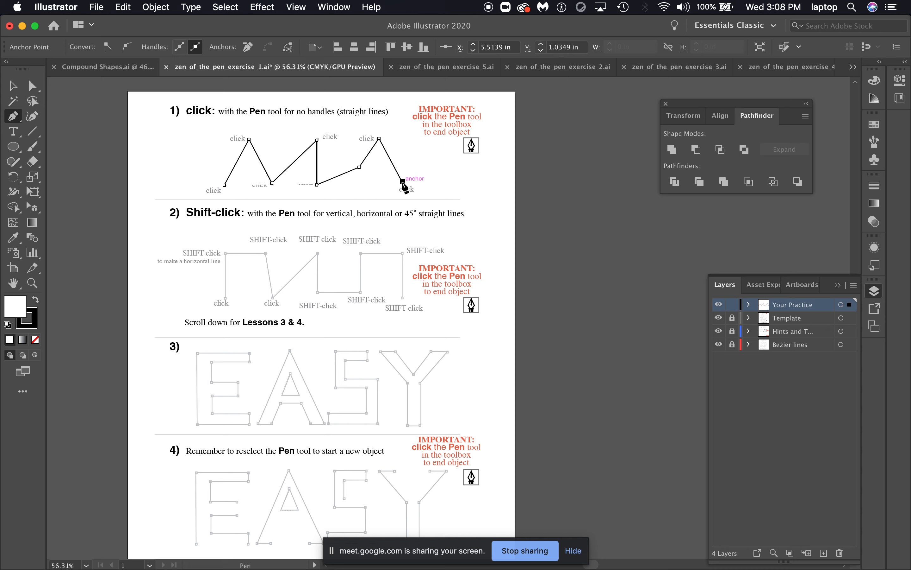
End the zigzag path by reselecting the Pen tool, then deselect it with the Selection tool
click(16, 119)
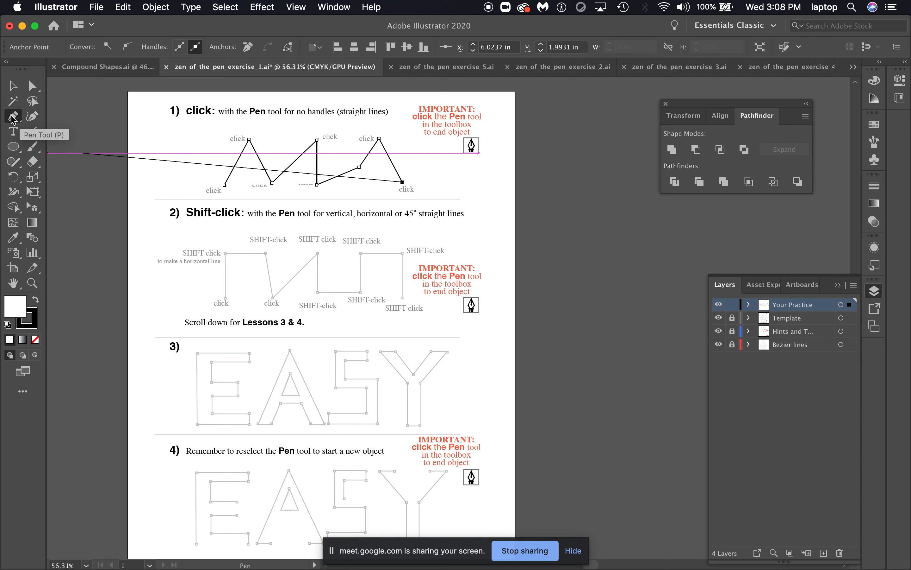
click(13, 87)
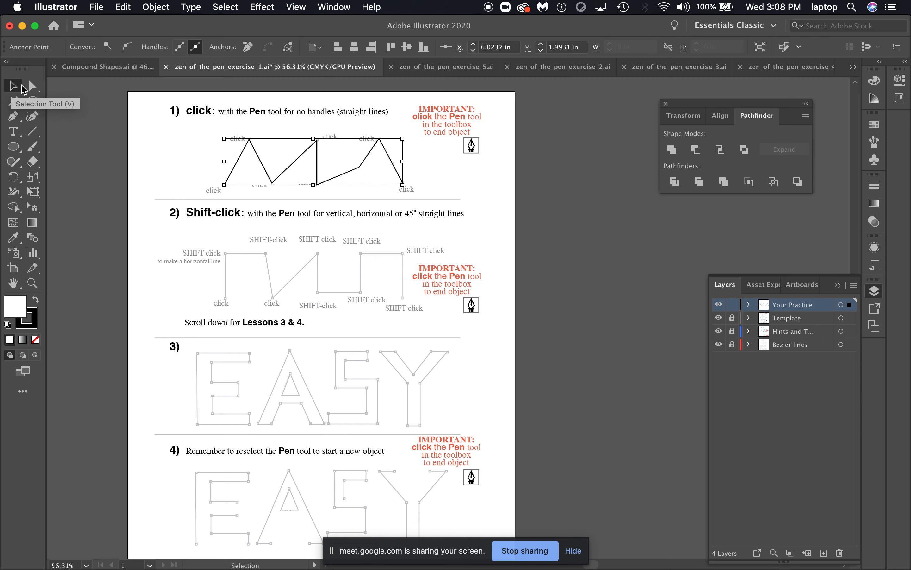
click(484, 182)
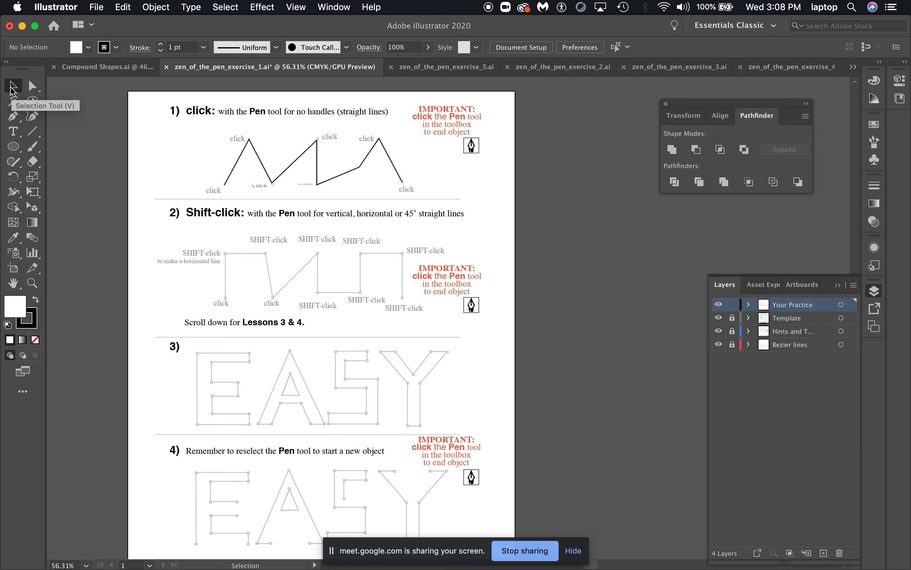
Undo the zigzag's last segment, redraw it from the final peak to the last point, and return to the Selection tool
key(super)
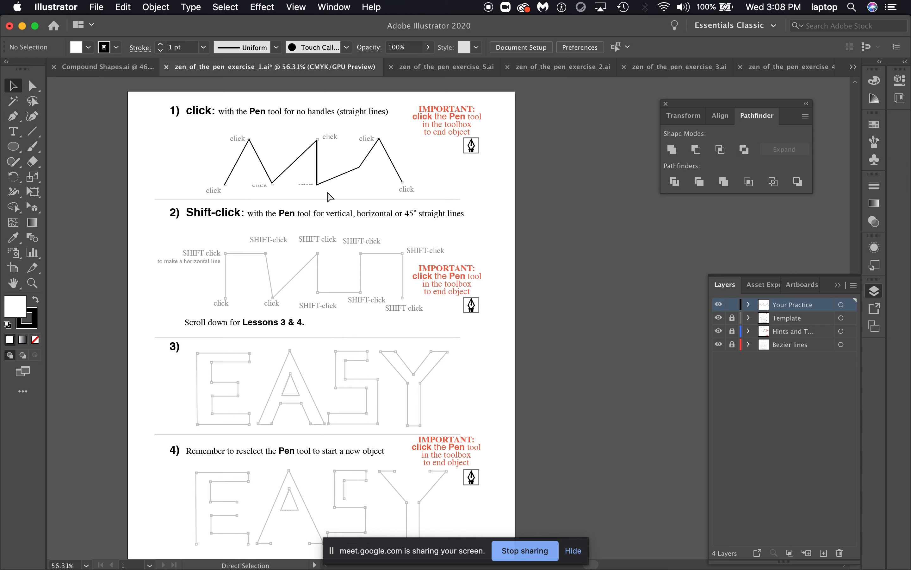
key(super+a)
key(p)
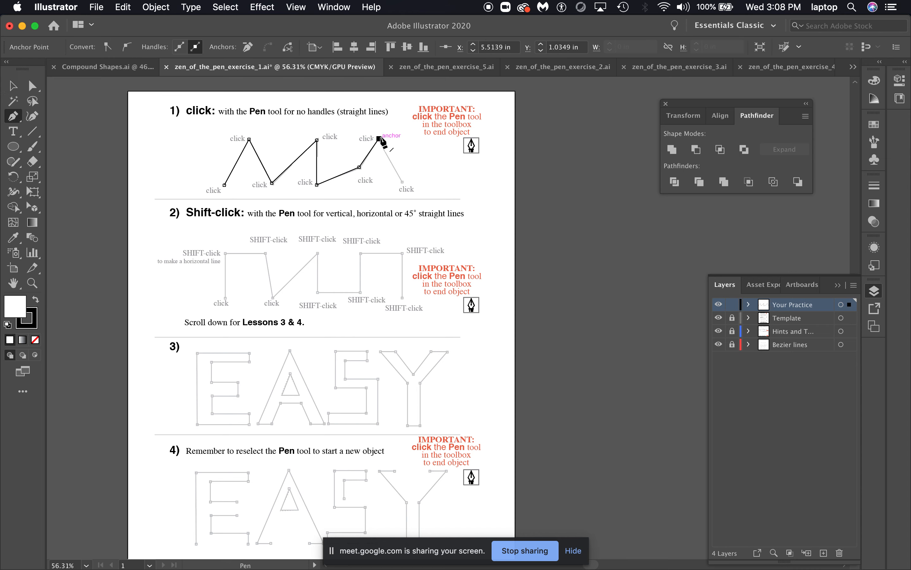
click(379, 139)
click(403, 182)
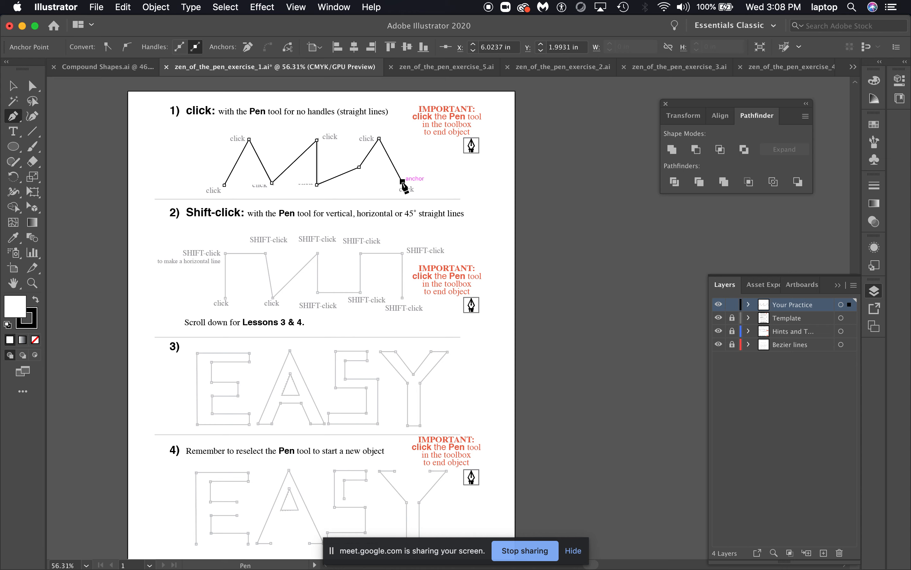
key(v)
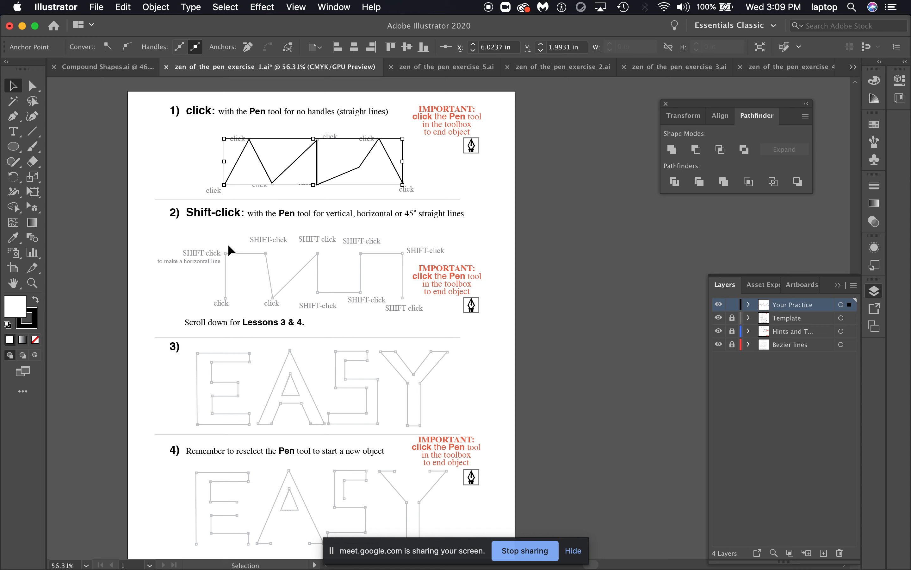
Set the zigzag path's fill to None and deselect it
click(164, 171)
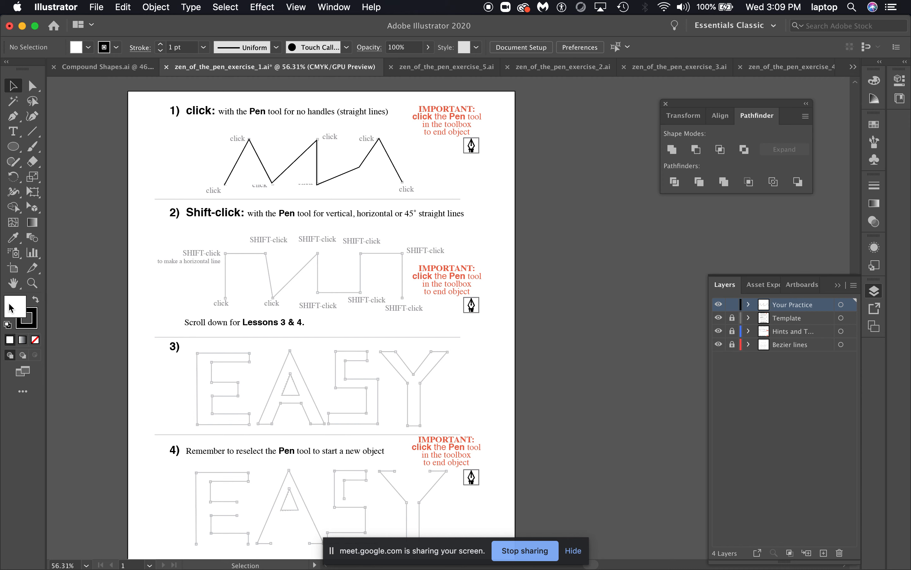
click(36, 340)
click(242, 163)
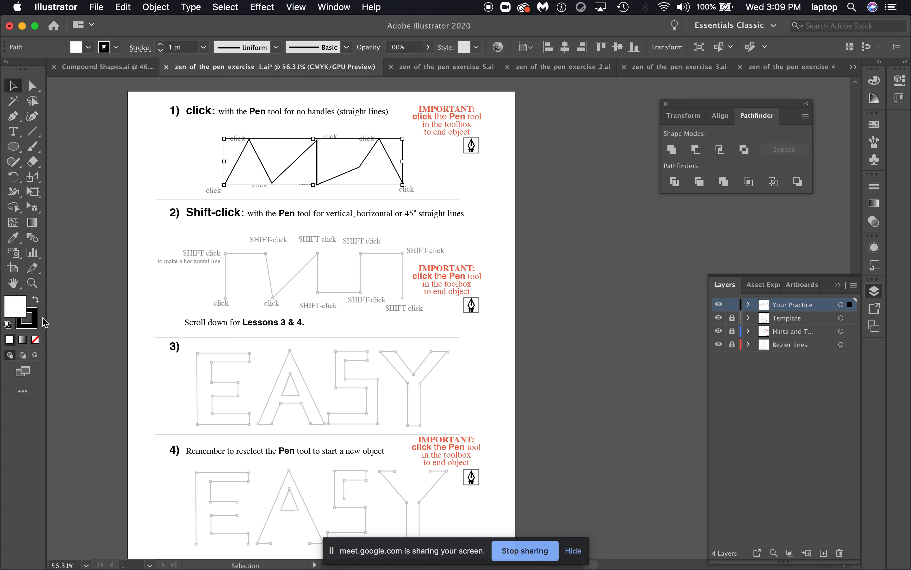
click(35, 340)
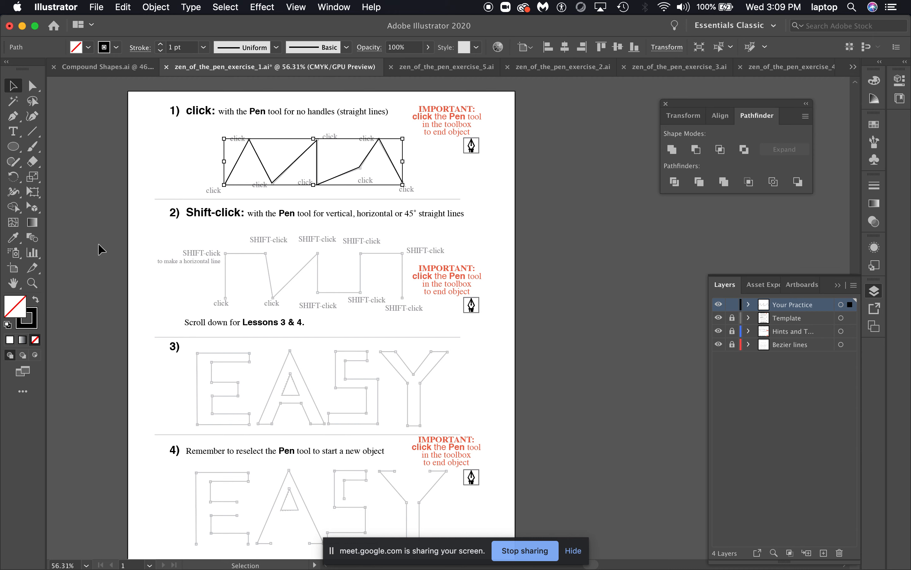
click(225, 154)
click(240, 153)
click(434, 180)
Trace the lesson 2 Shift-click path with the Pen tool using constrained vertical, horizontal and 45° segments, then end and deselect it
scroll(428, 215, down, 5)
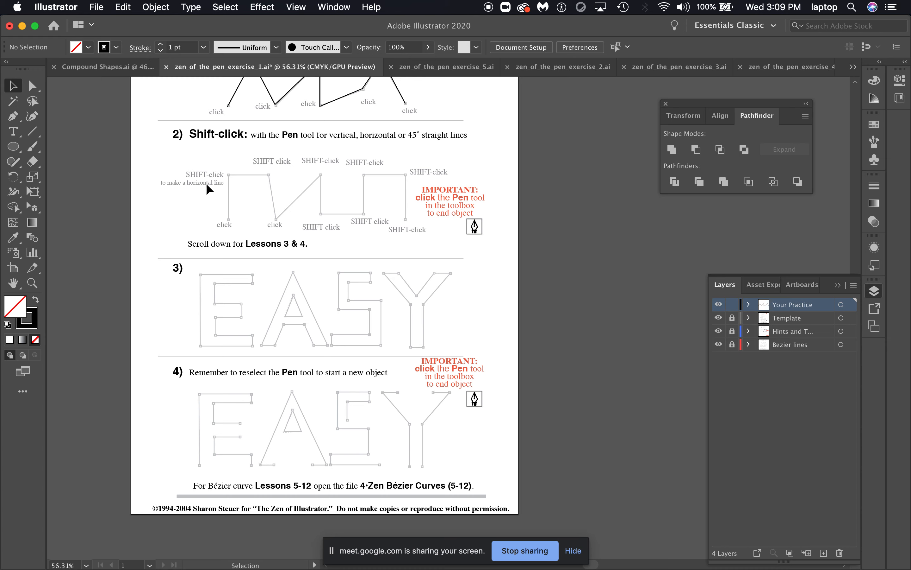
key(p)
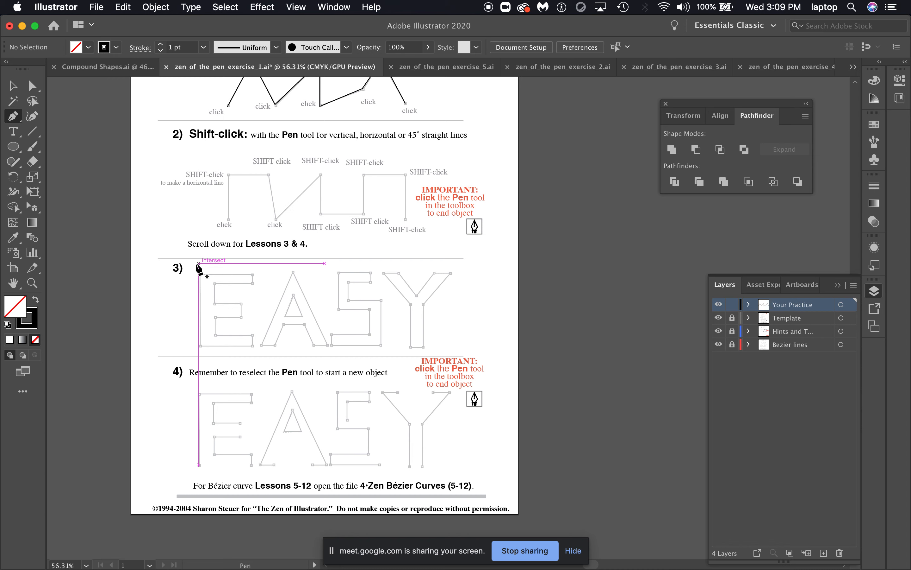
click(228, 219)
click(228, 219)
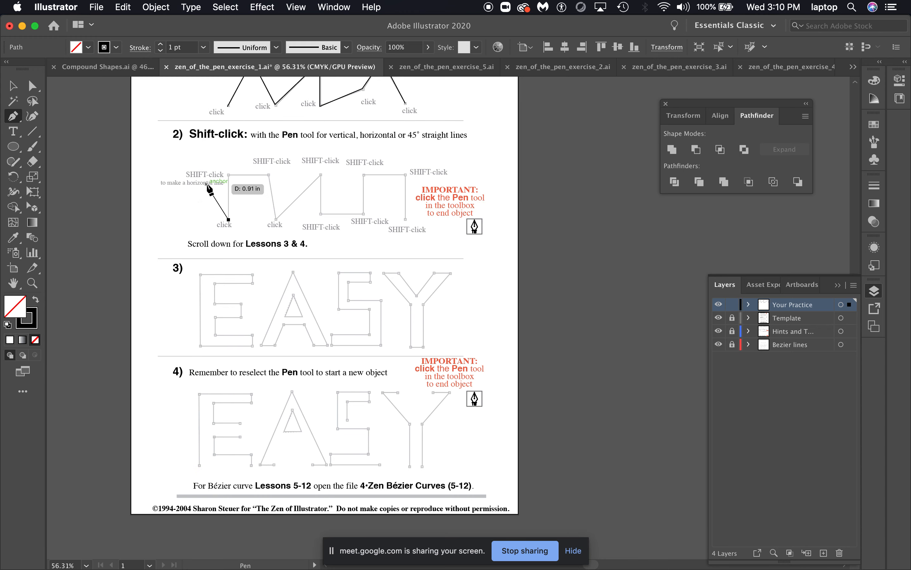
shift+click(229, 174)
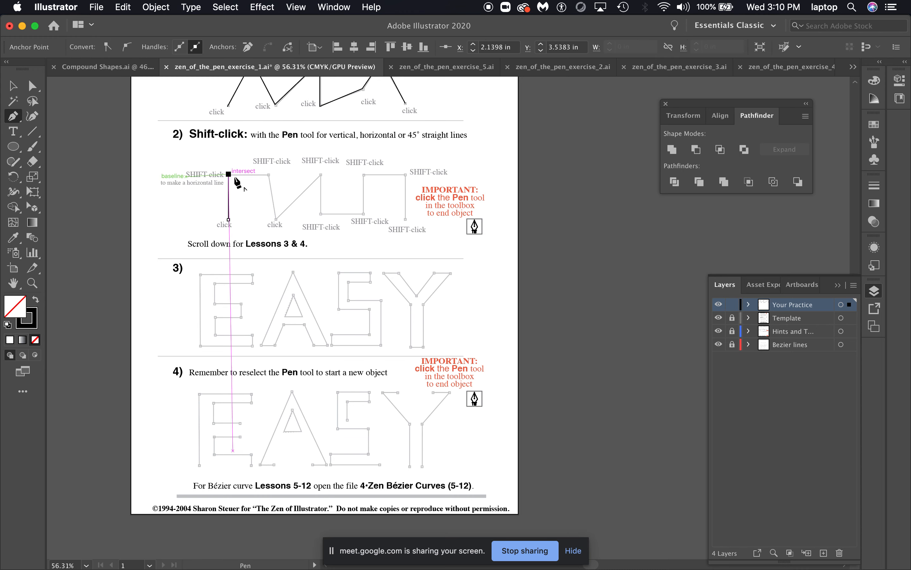
click(269, 174)
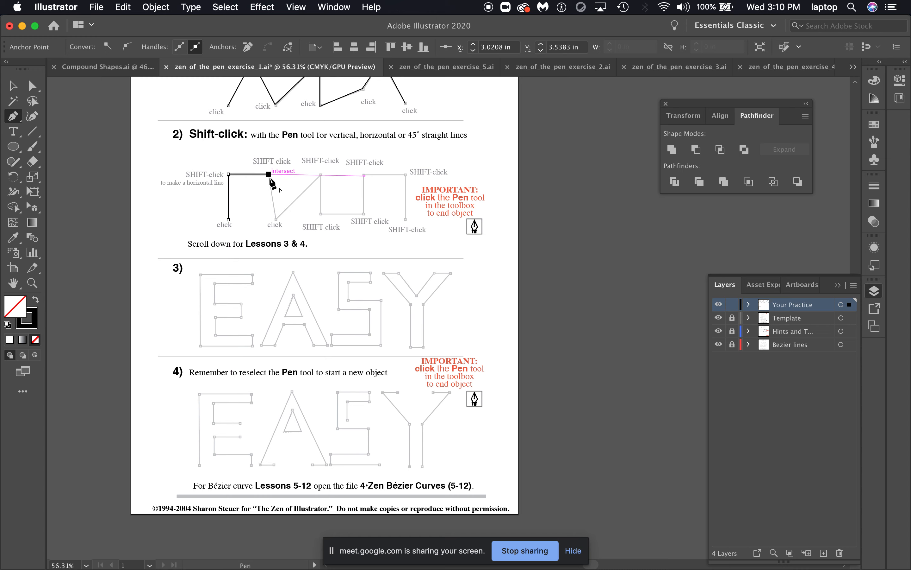
click(275, 218)
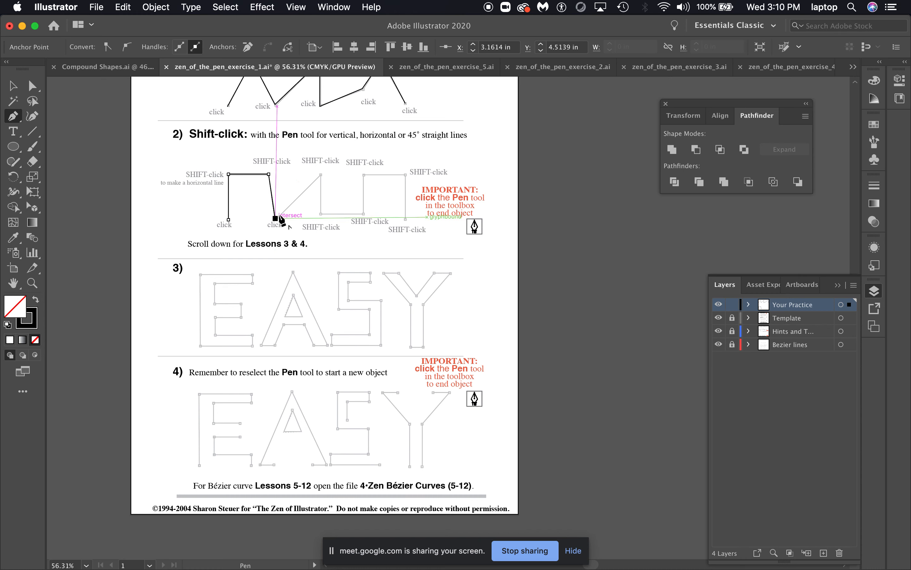
click(321, 174)
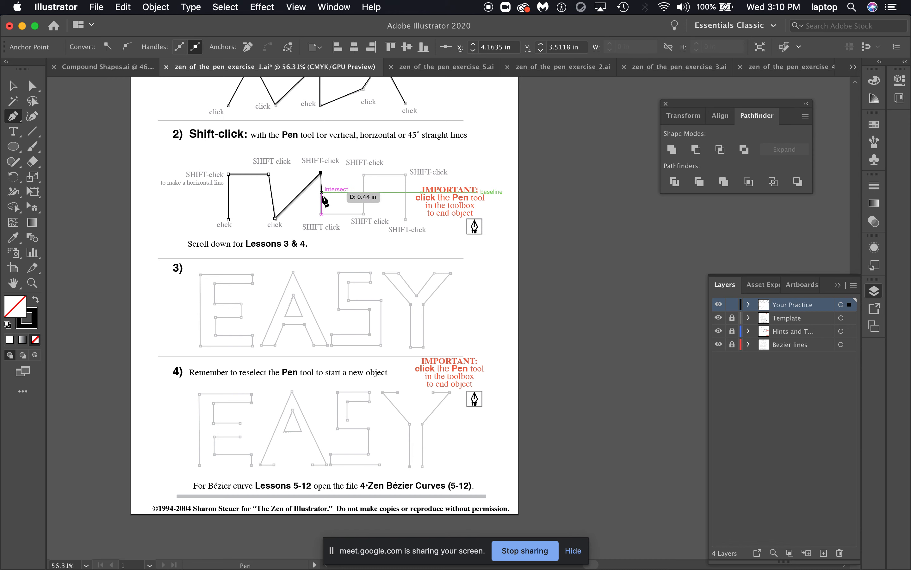
click(321, 214)
click(364, 214)
click(364, 174)
click(406, 173)
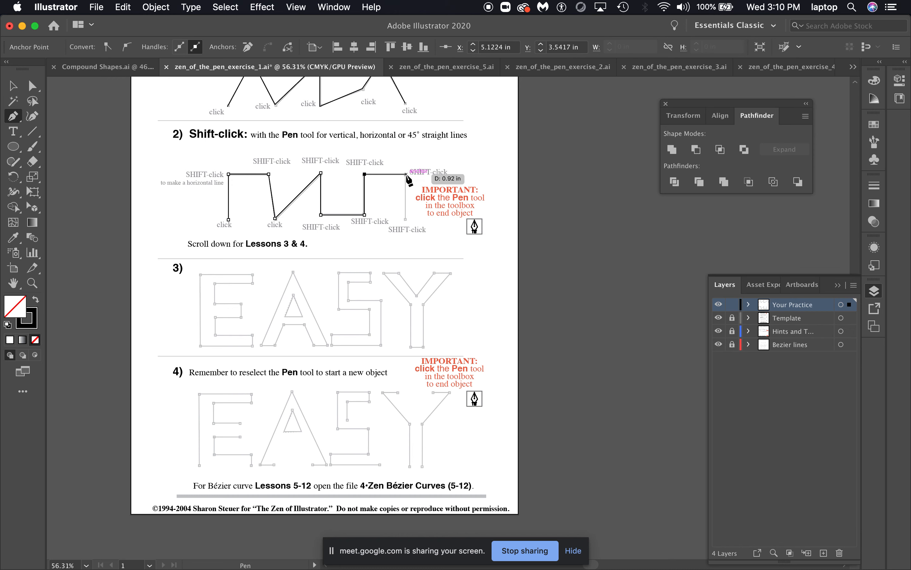
click(405, 219)
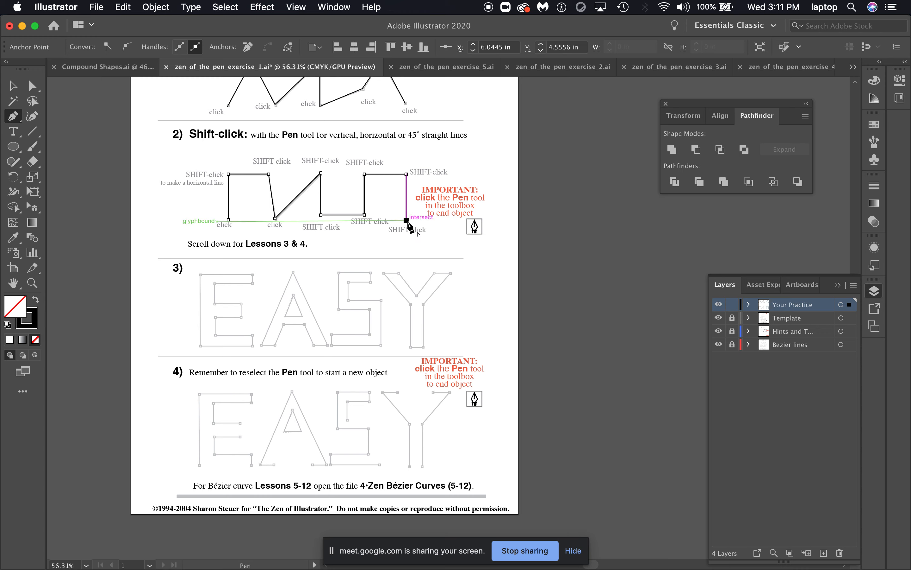
shift+click(406, 220)
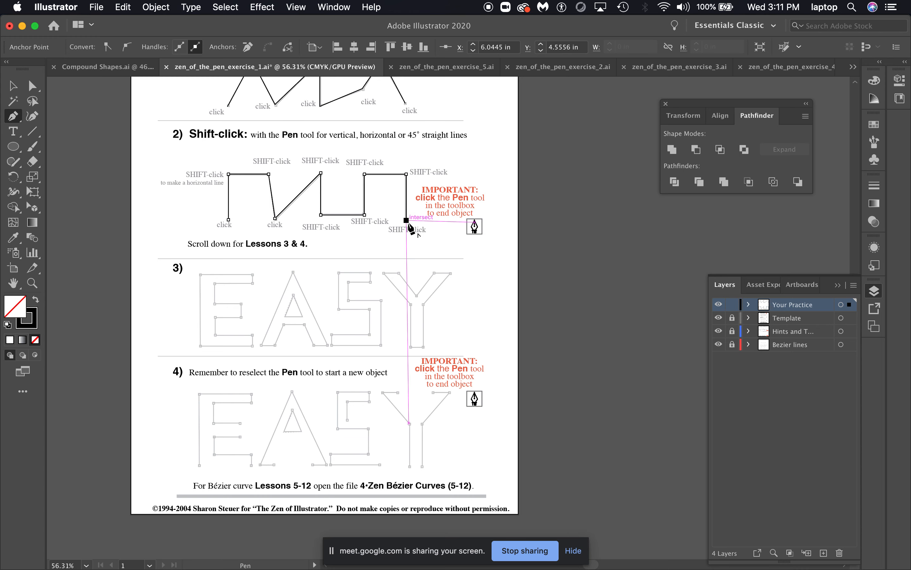
click(14, 88)
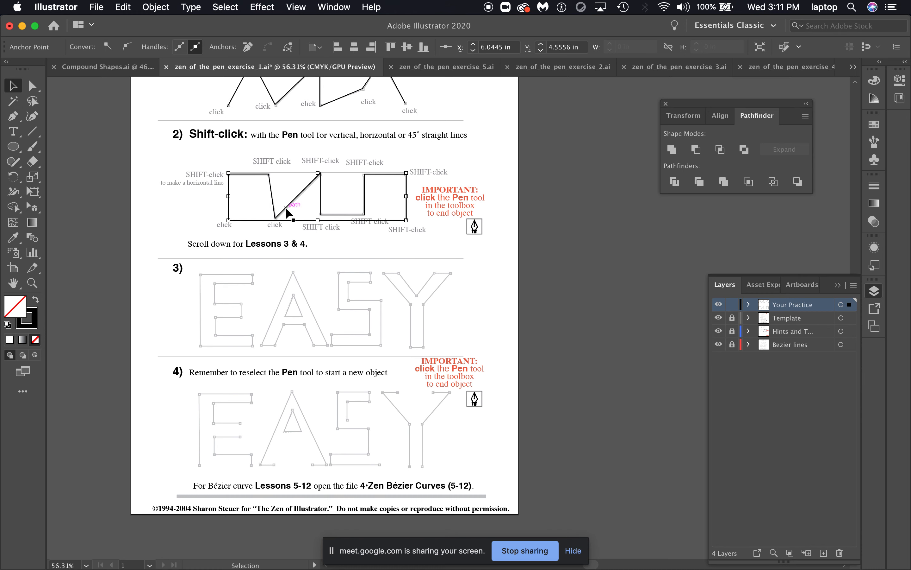
click(187, 197)
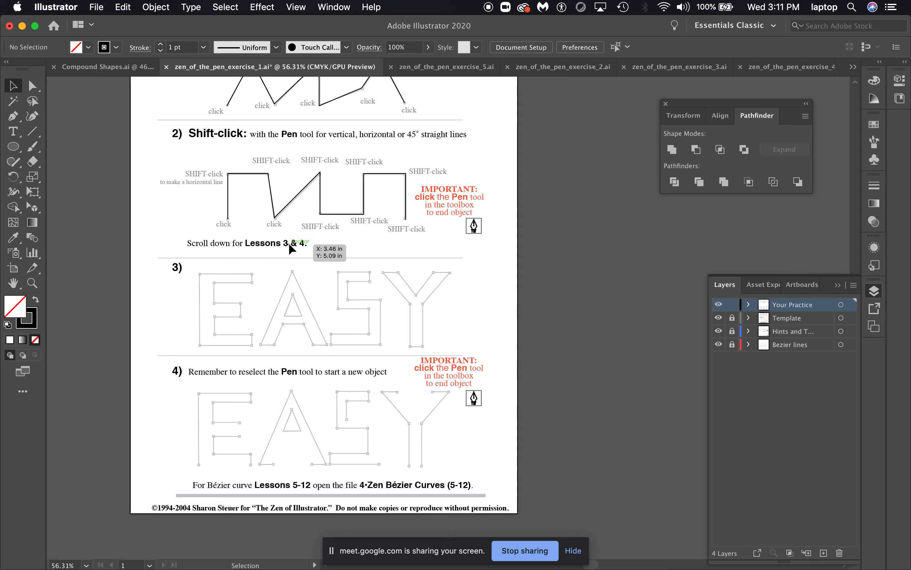
Select the lesson 2 path and scroll around the page to inspect it against the template
scroll(289, 243, down, 2)
click(392, 176)
scroll(295, 153, up, 3)
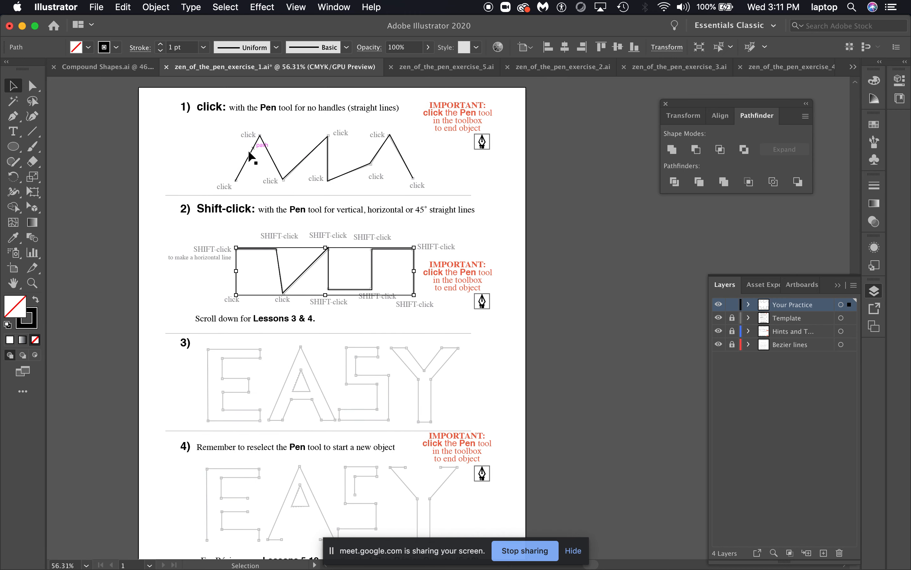
scroll(274, 161, down, 4)
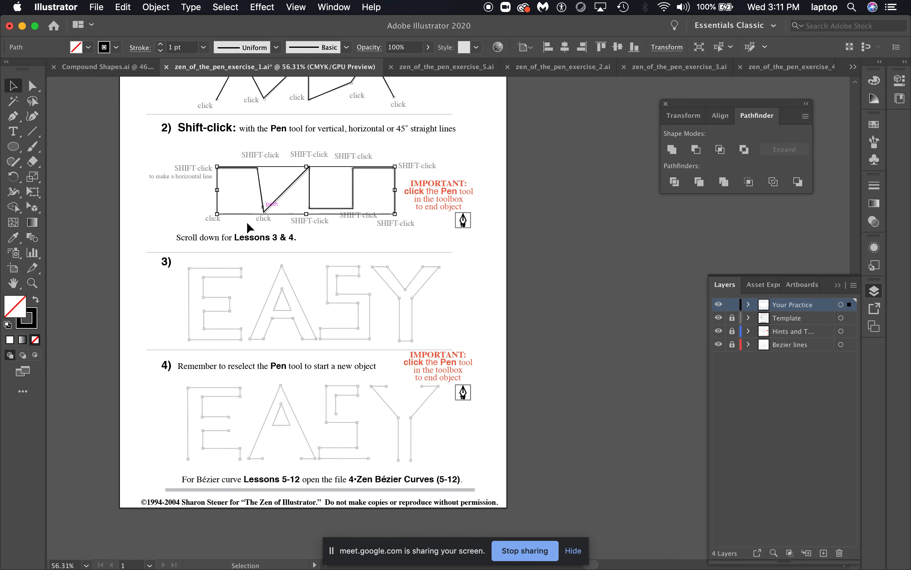
scroll(267, 237, left, 3)
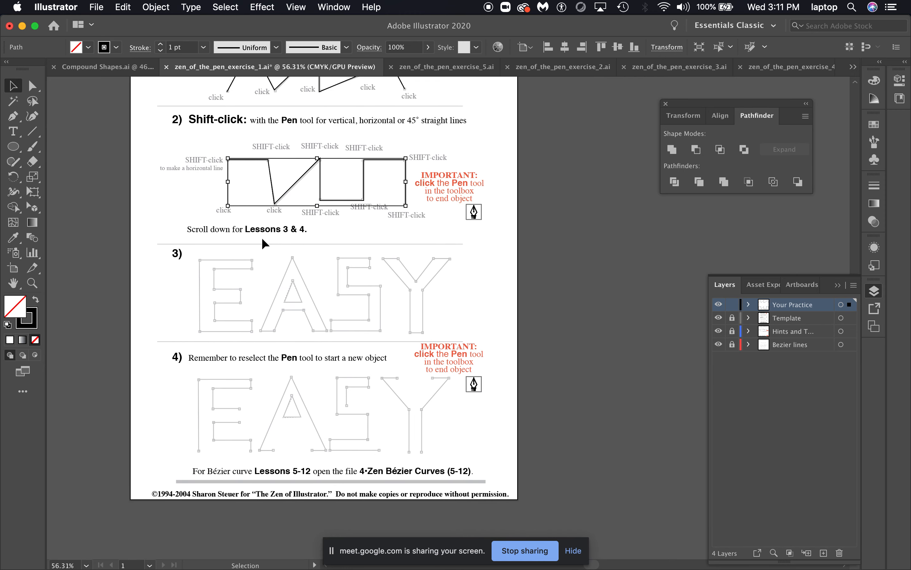
scroll(318, 187, down, 2)
scroll(317, 187, right, 1)
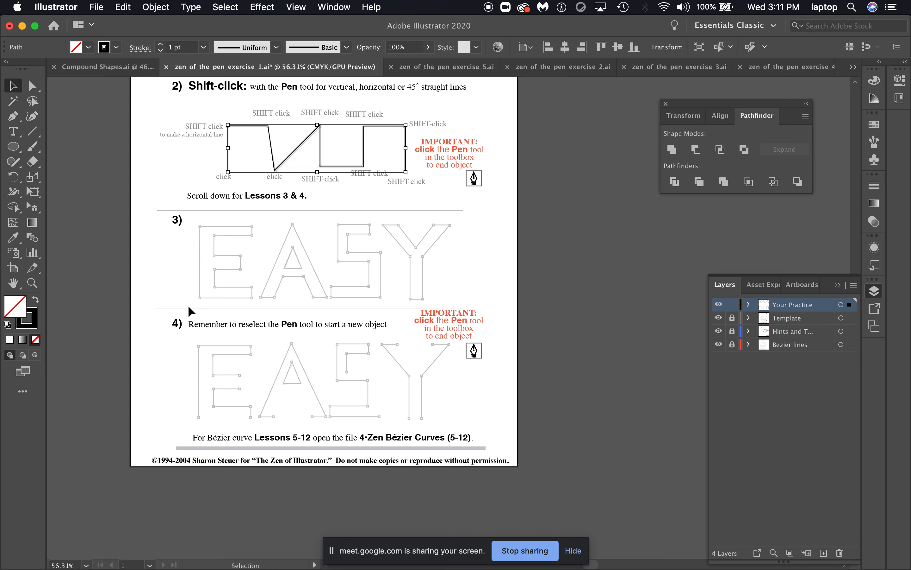
scroll(259, 316, up, 1)
scroll(260, 316, left, 1)
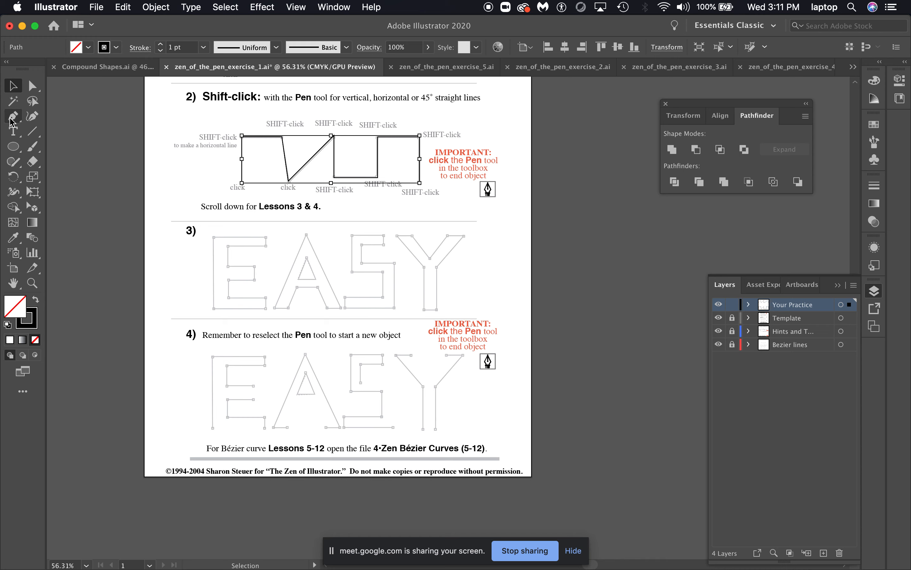
Trace the outline of the letter E in lesson 3 with the Pen tool, closing the path on its starting point
click(12, 116)
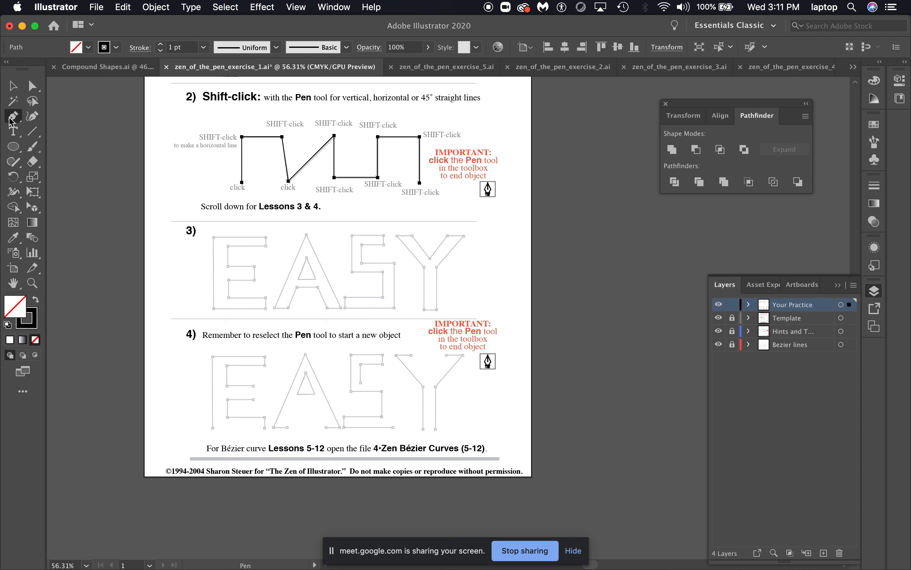
click(213, 236)
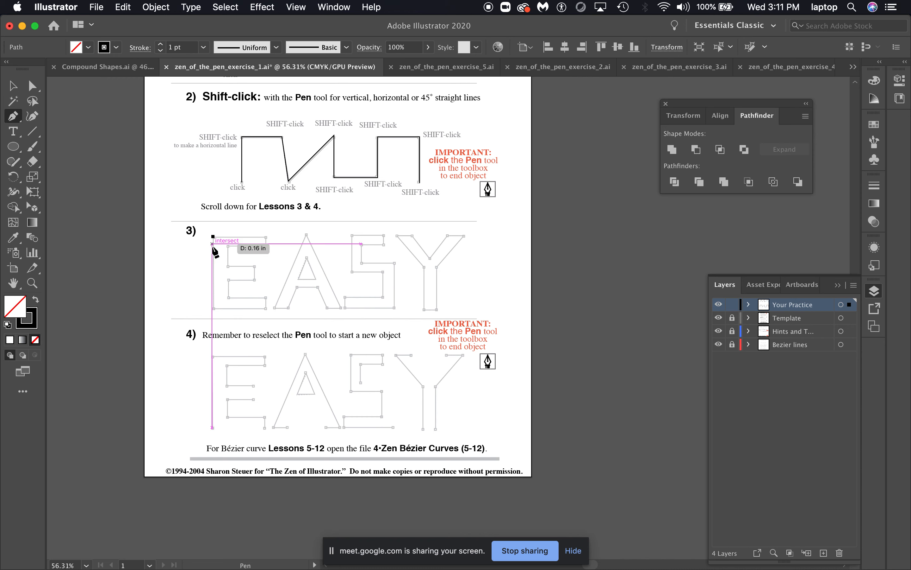
click(214, 308)
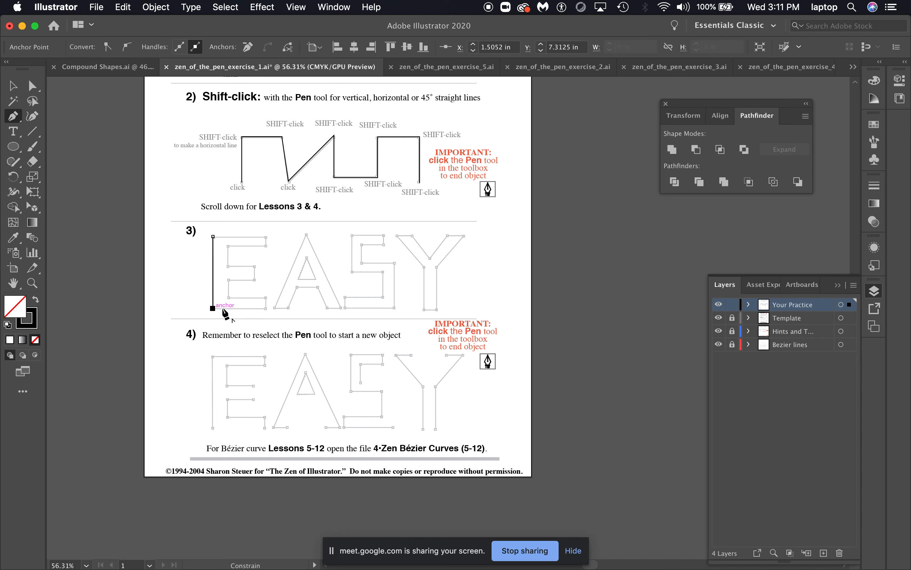
click(267, 308)
click(267, 296)
click(227, 296)
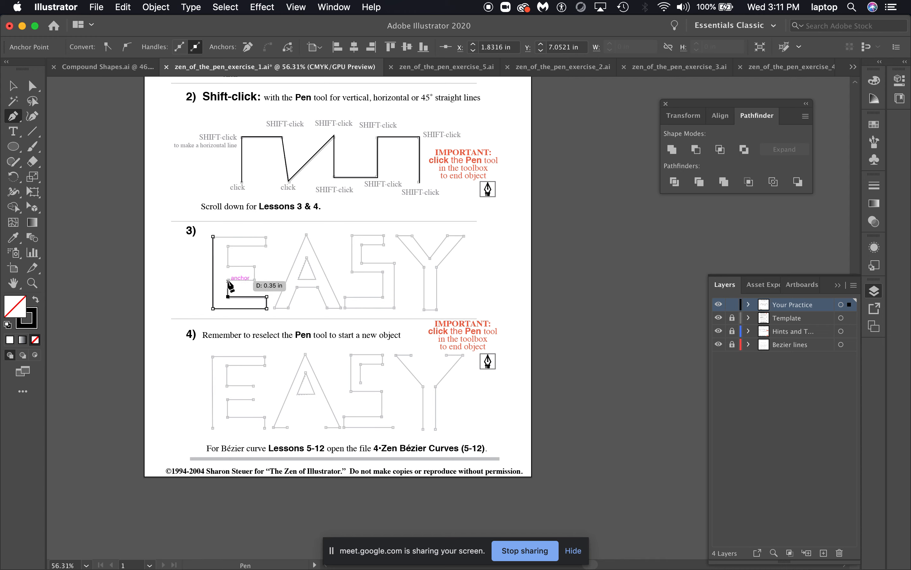
click(253, 280)
shift+click(253, 266)
click(228, 266)
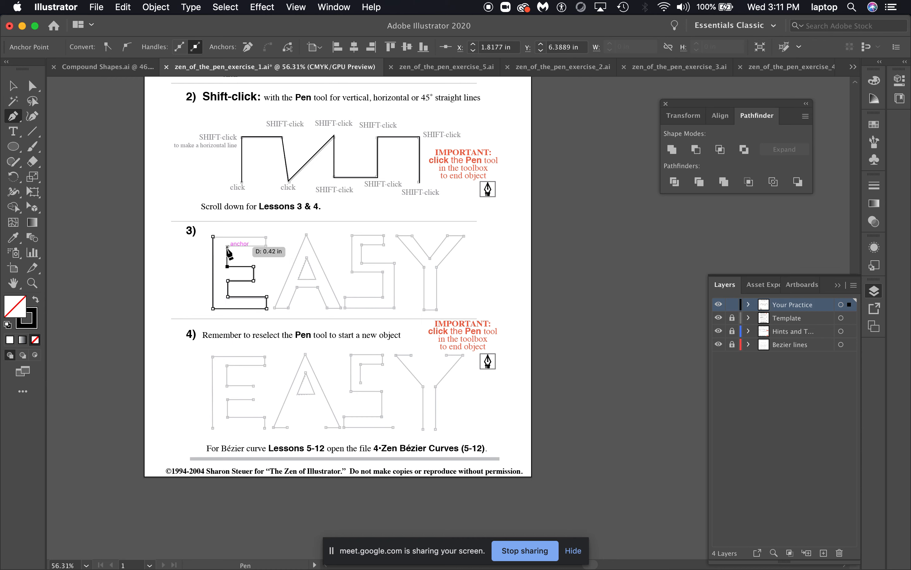
click(227, 247)
click(267, 246)
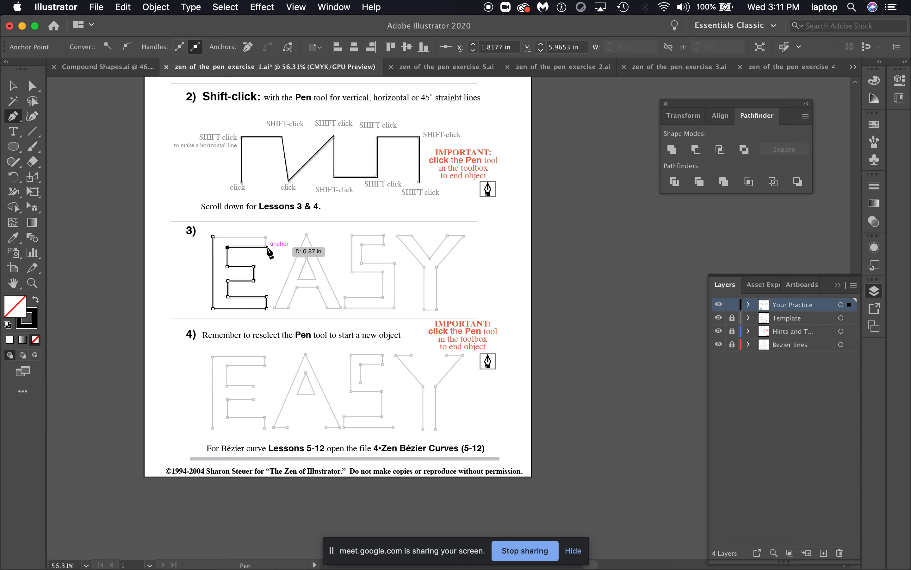
click(267, 237)
click(213, 237)
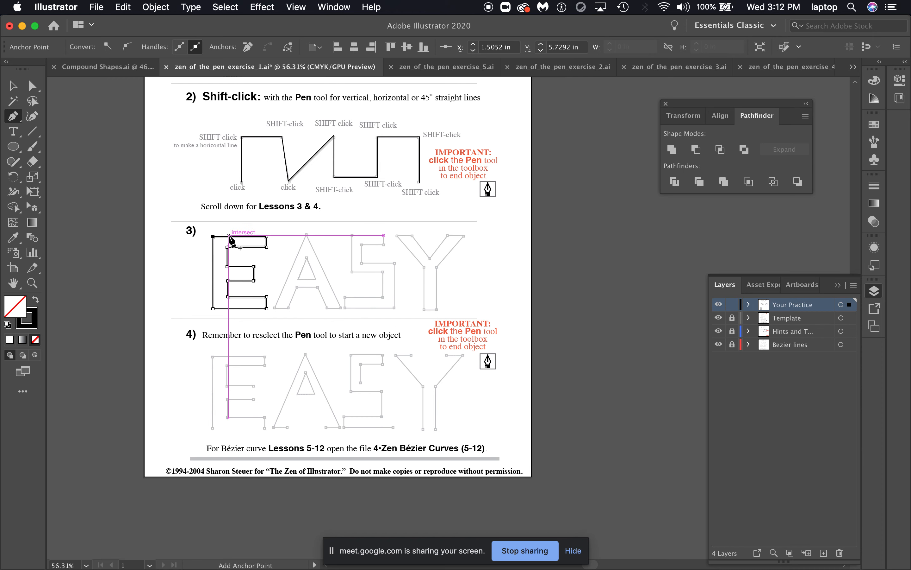
click(212, 236)
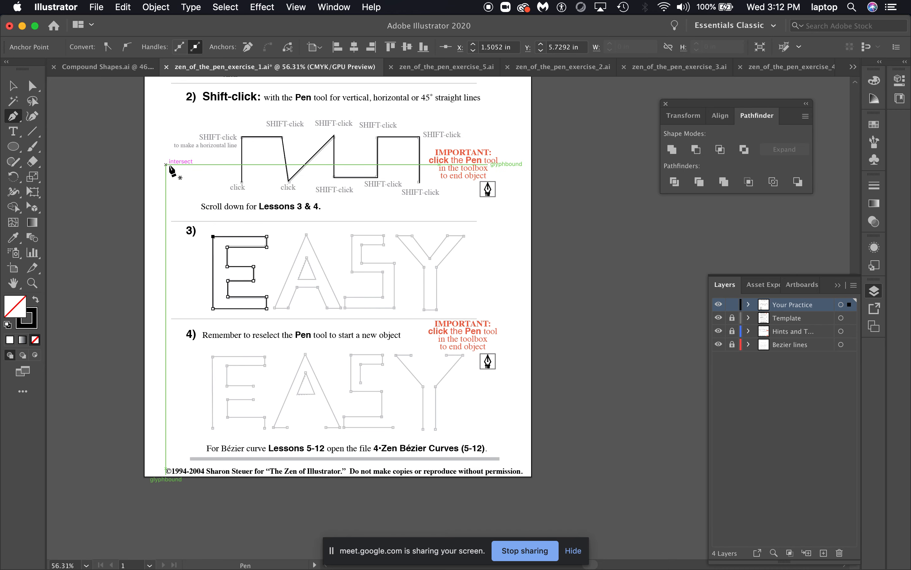
Zoom into the E and try adding segments along its top edge, then undo the last segment
scroll(172, 167, up, 5)
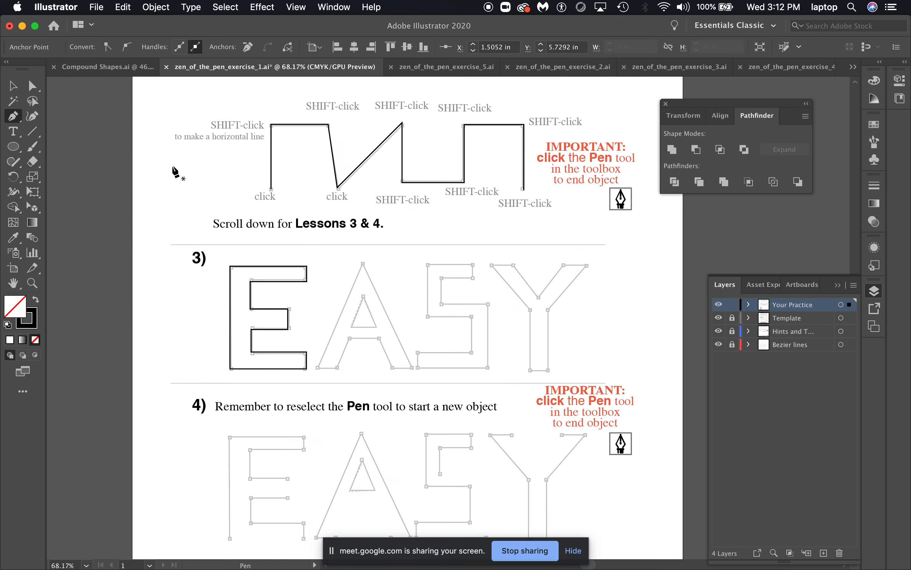
scroll(295, 262, right, 2)
scroll(295, 263, right, 3)
scroll(296, 263, down, 2)
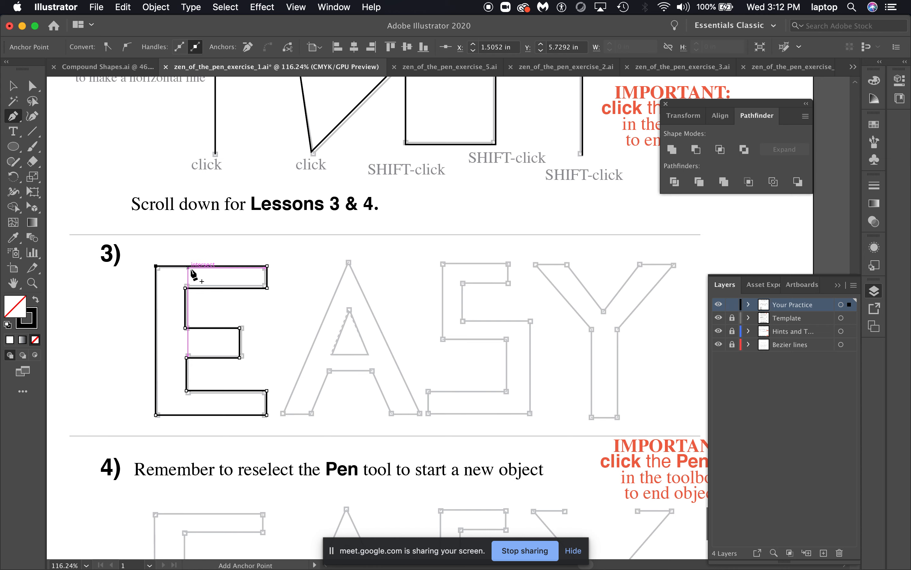
click(186, 289)
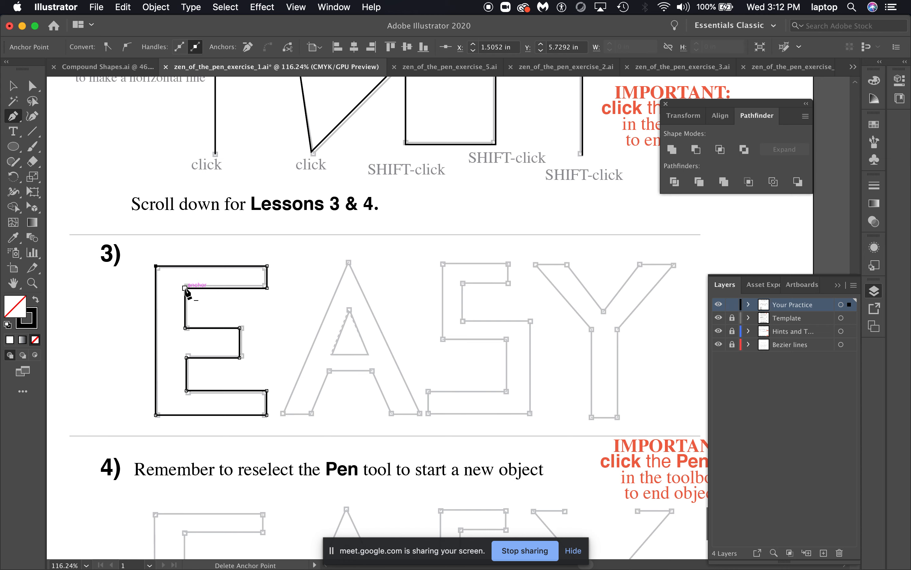
click(210, 266)
click(211, 266)
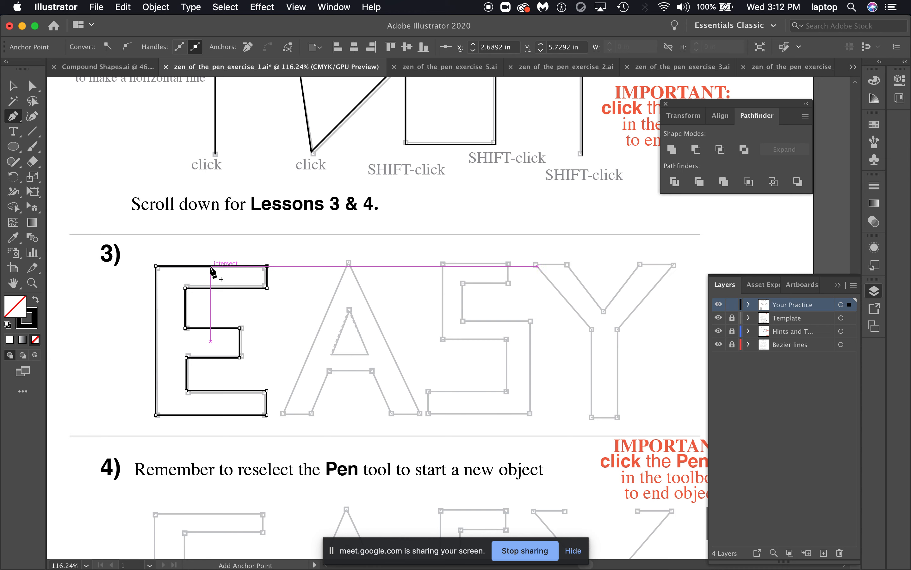
click(267, 265)
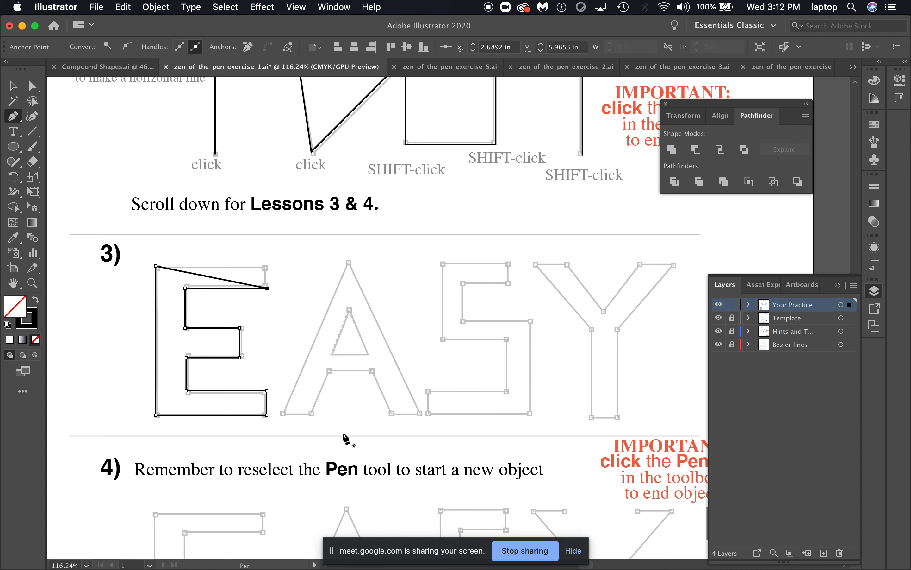
key(super+z)
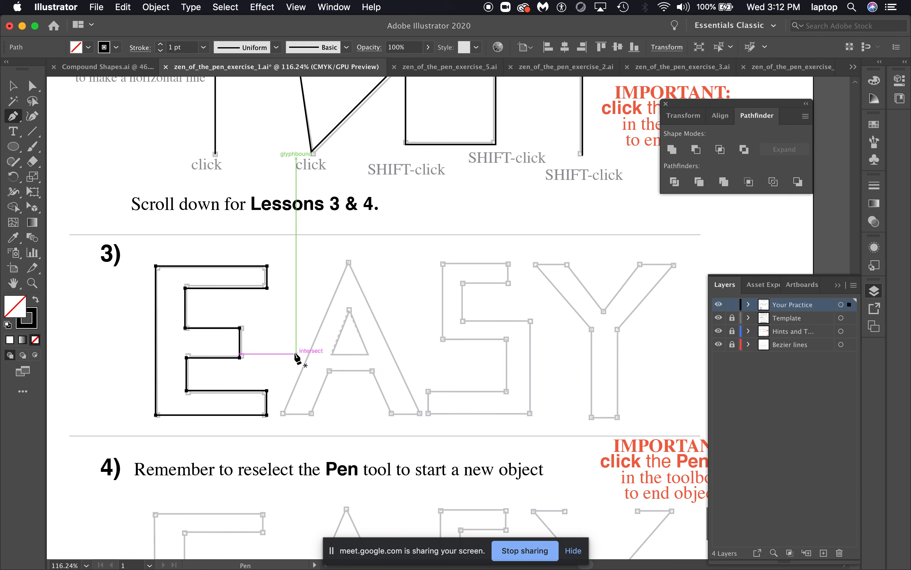
Trace the outer outline of the letter A in lesson 3 with the Pen tool, closing the path on its starting point
click(283, 414)
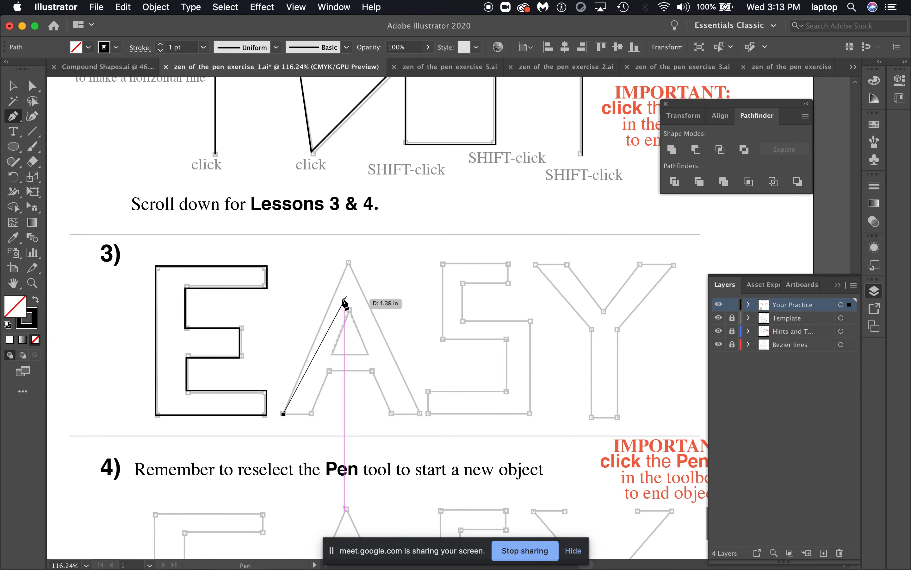
click(347, 261)
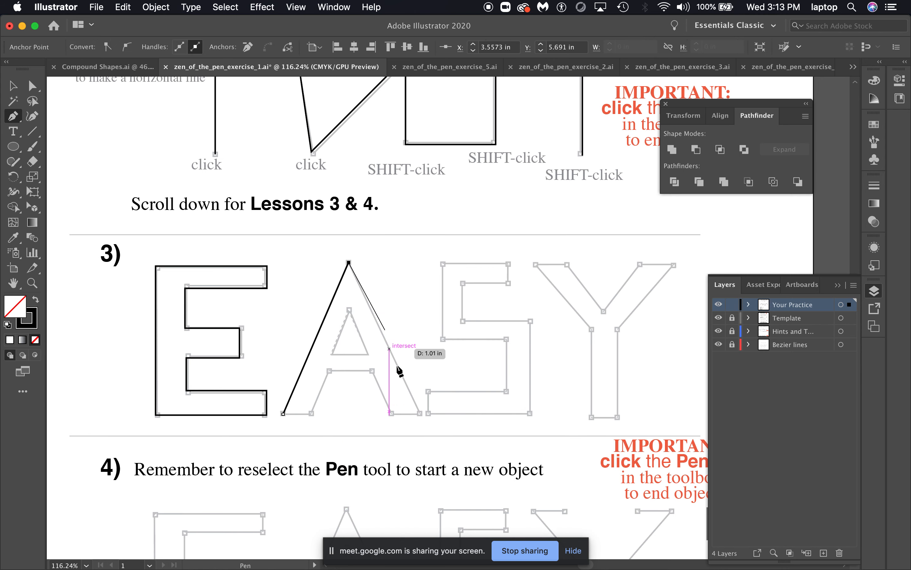
click(418, 411)
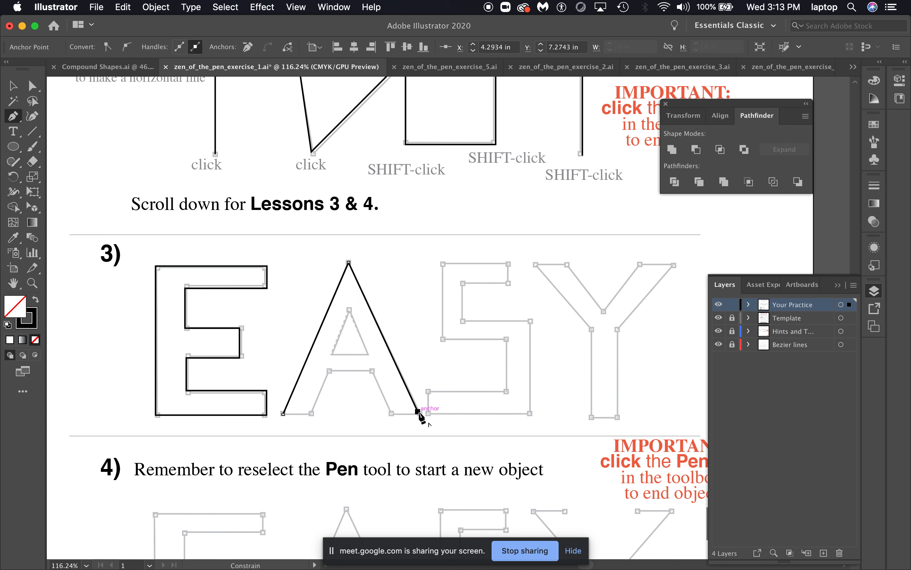
click(390, 411)
click(372, 371)
click(329, 371)
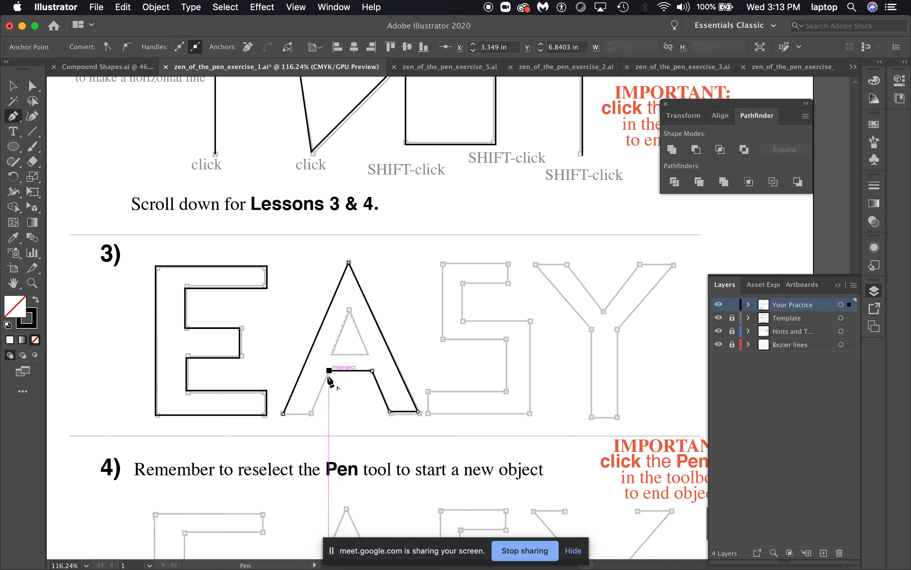
click(311, 412)
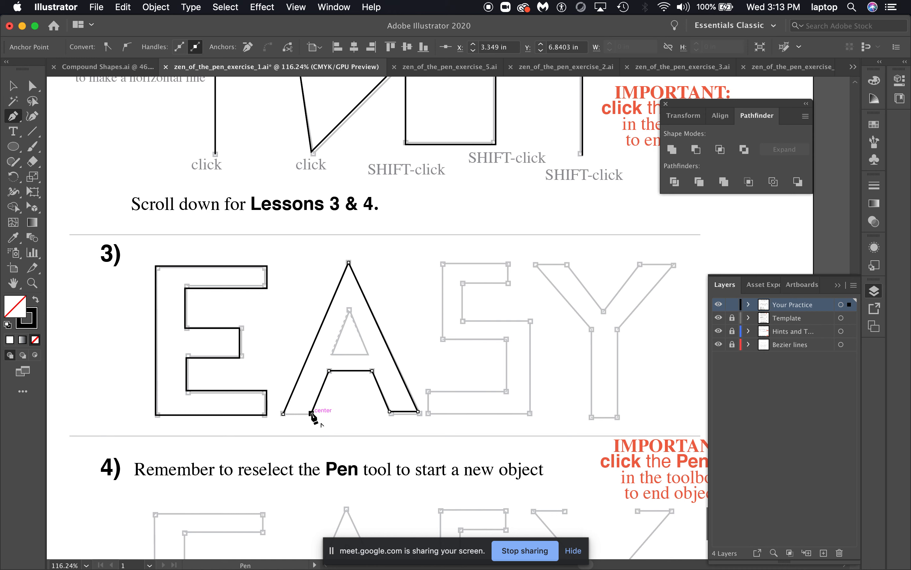
click(283, 413)
Trace the A's inner triangle as a separate closed path with the Pen tool
click(332, 353)
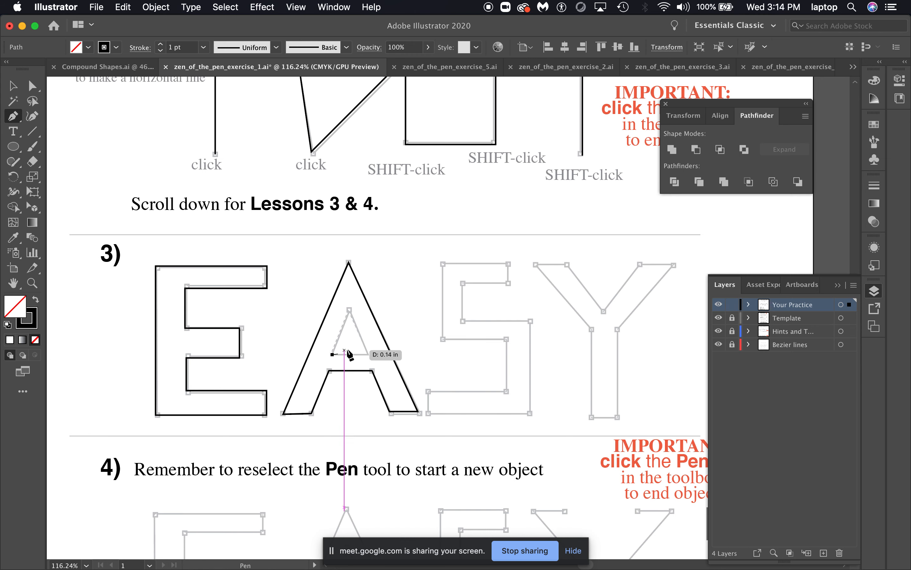
click(369, 354)
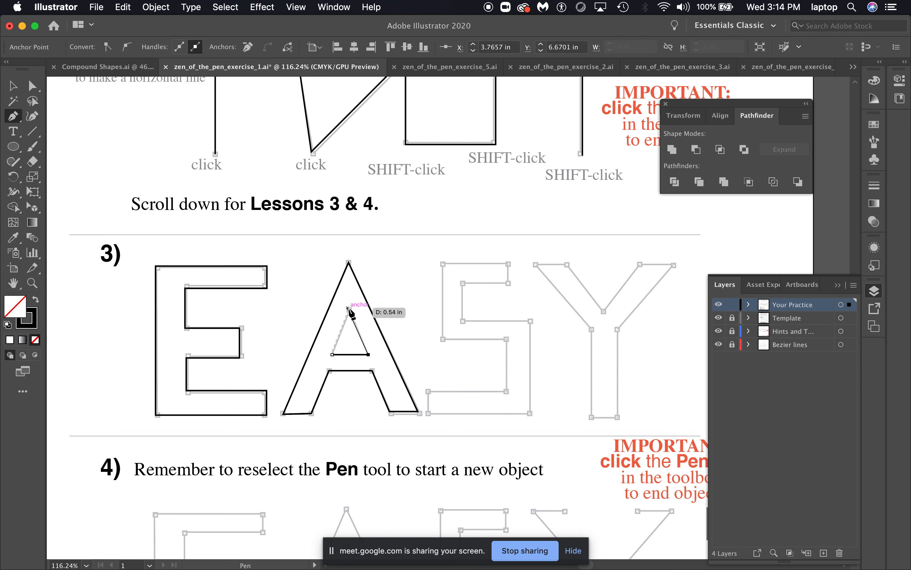
click(347, 308)
click(331, 353)
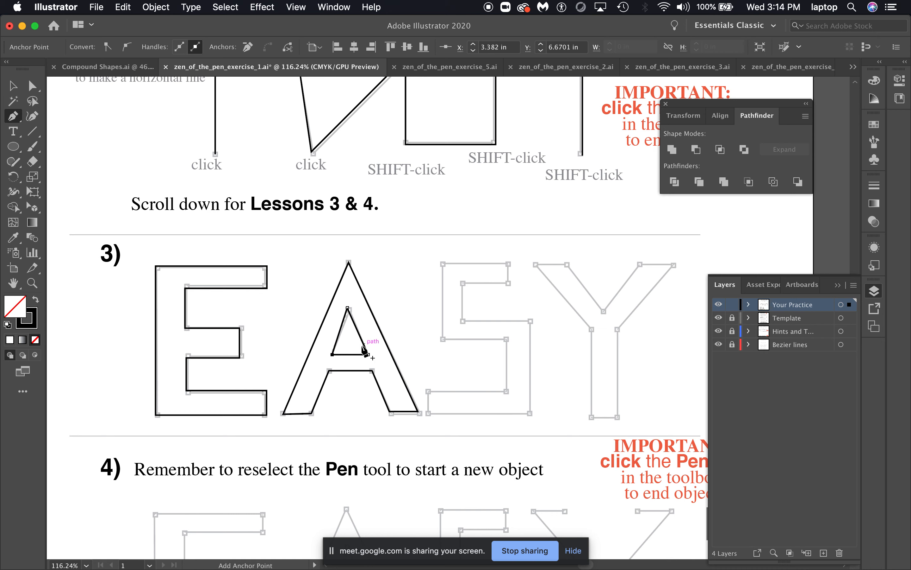
Adjust the inner triangle's apex anchor with the Direct Selection tool so it sits on the template point
key(a)
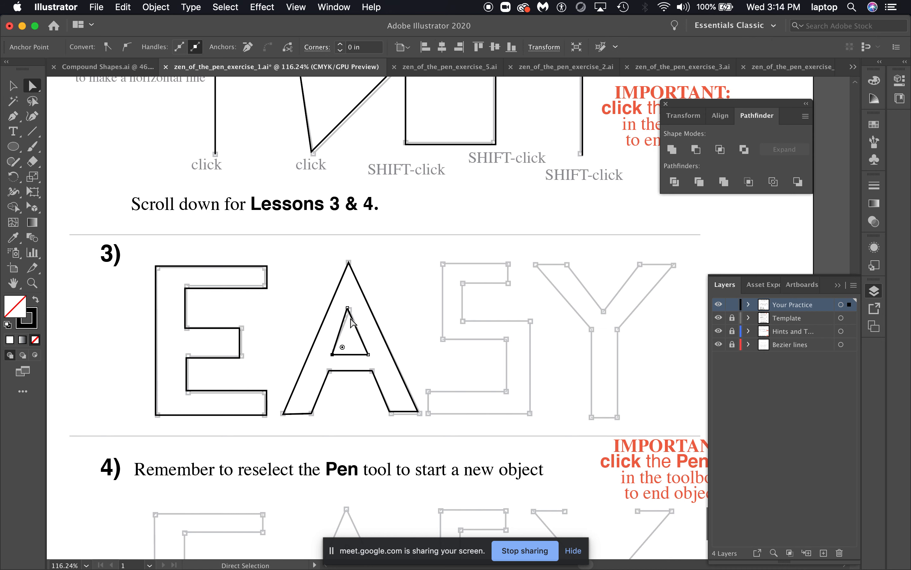
drag(347, 308, 351, 310)
scroll(434, 345, down, 2)
scroll(433, 344, right, 3)
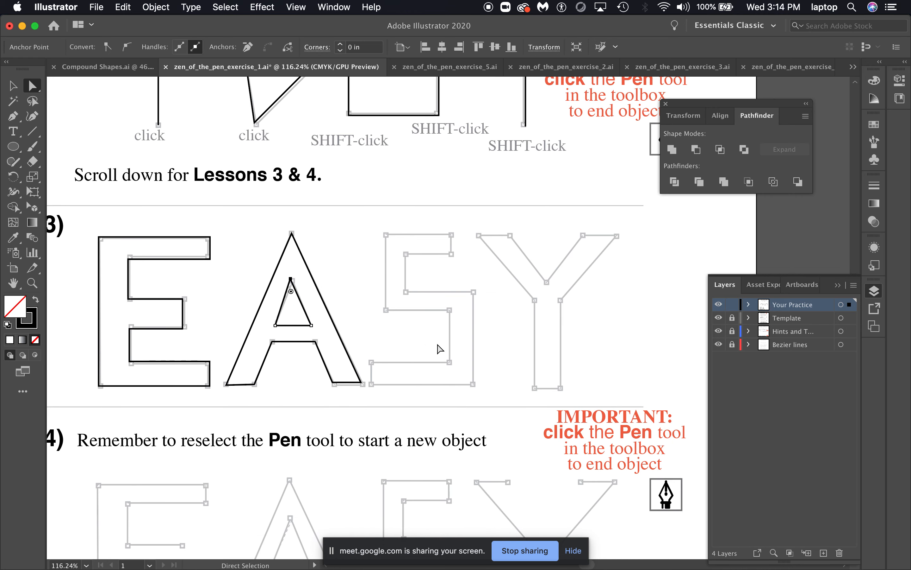
scroll(294, 312, up, 5)
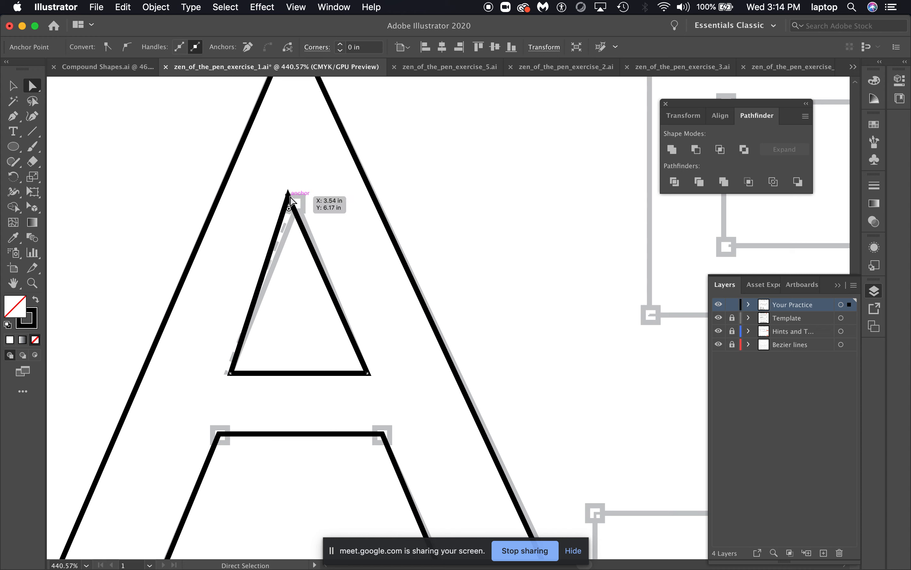
drag(288, 193, 295, 200)
Trace the outline of the letter S in lesson 3 with the Pen tool, closing the path on its starting corner
scroll(323, 241, right, 5)
scroll(323, 241, down, 2)
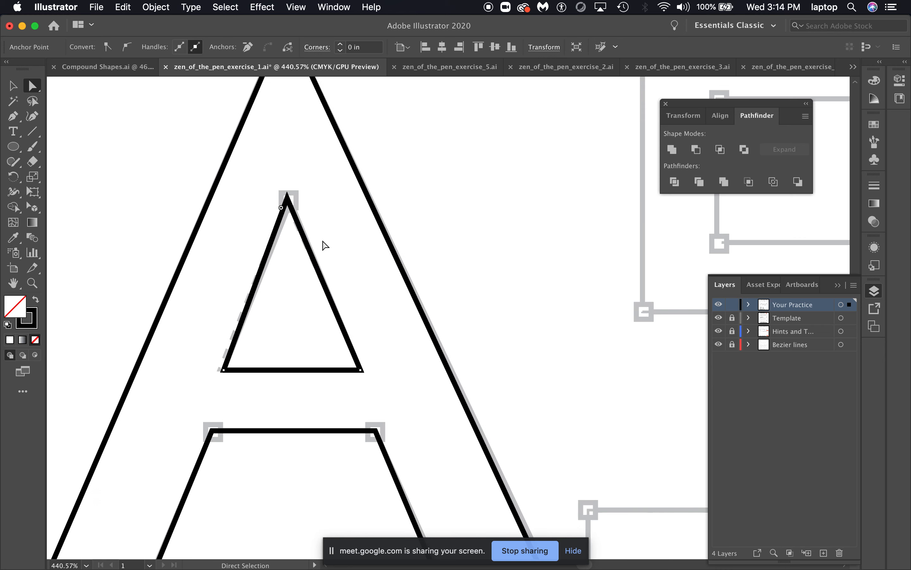
scroll(323, 244, right, 10)
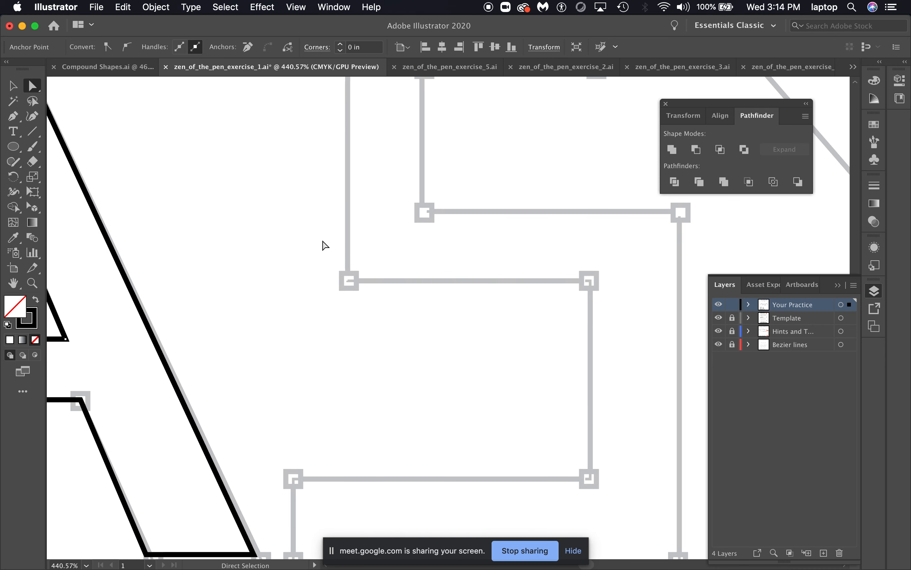
alt+scroll(292, 235, down, 3)
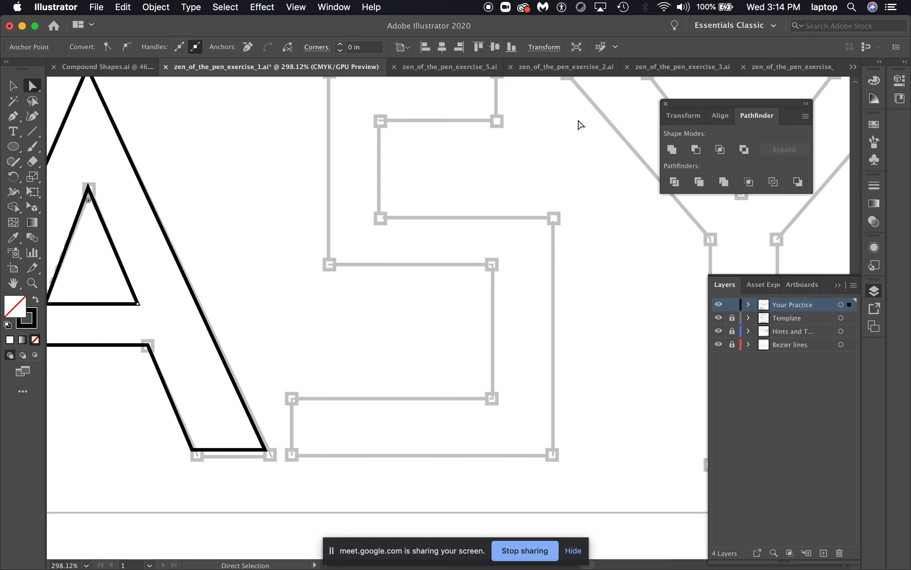
alt+scroll(497, 182, down, 2)
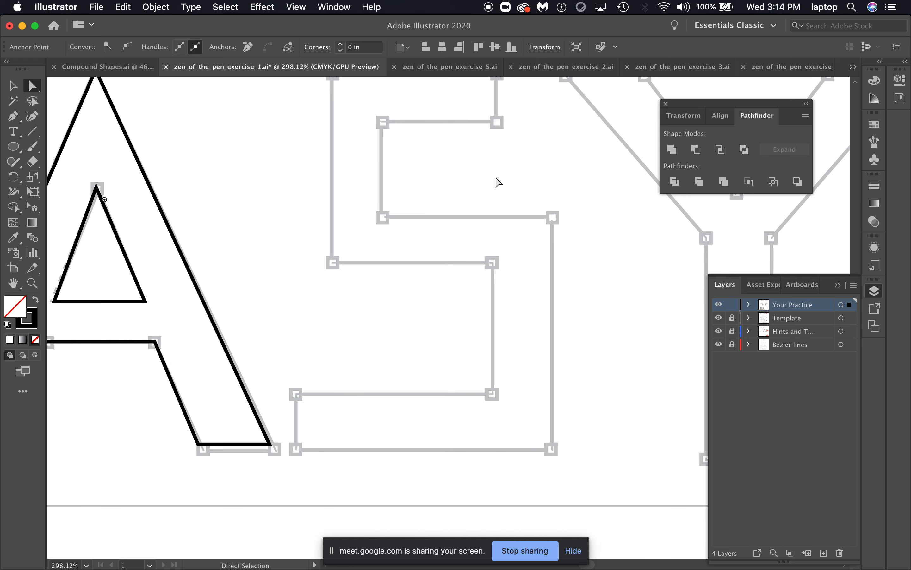
scroll(496, 178, right, 1)
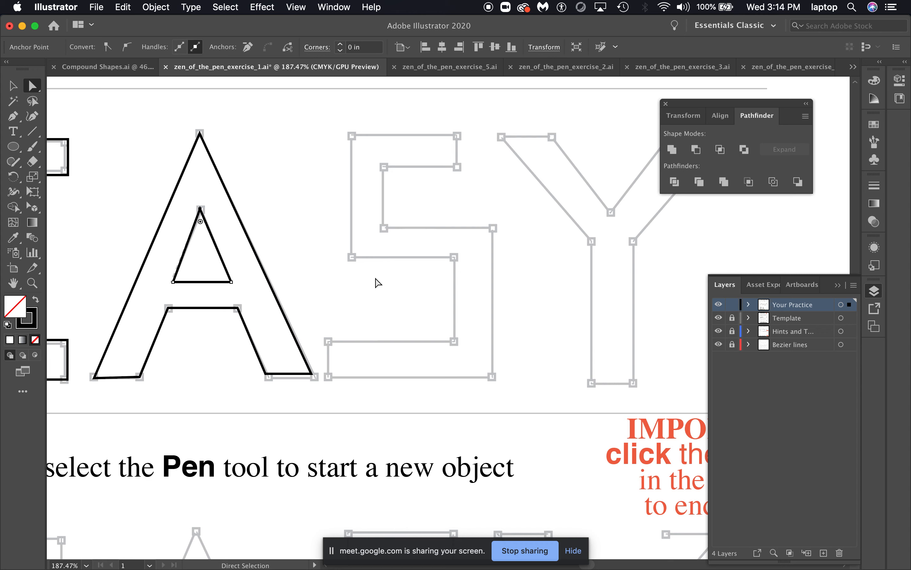
key(p)
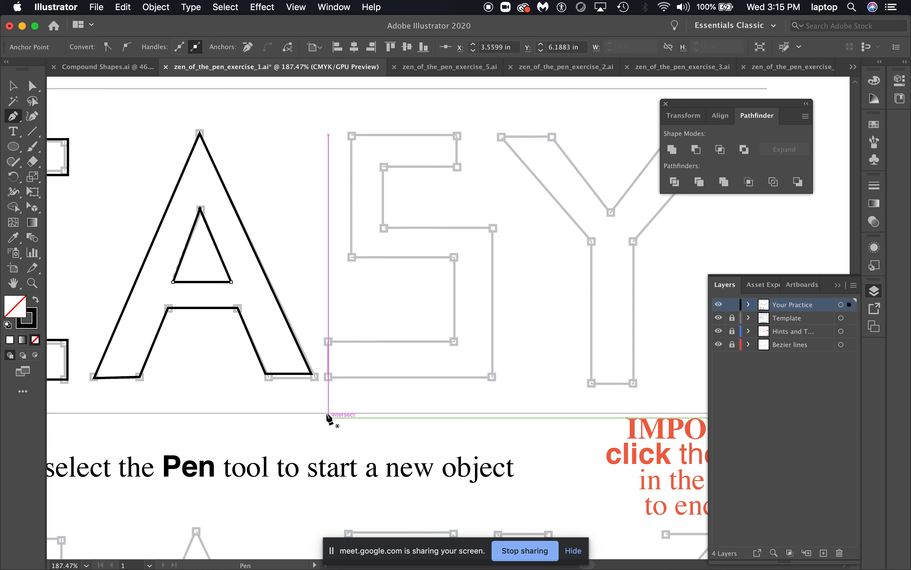
click(328, 376)
click(492, 377)
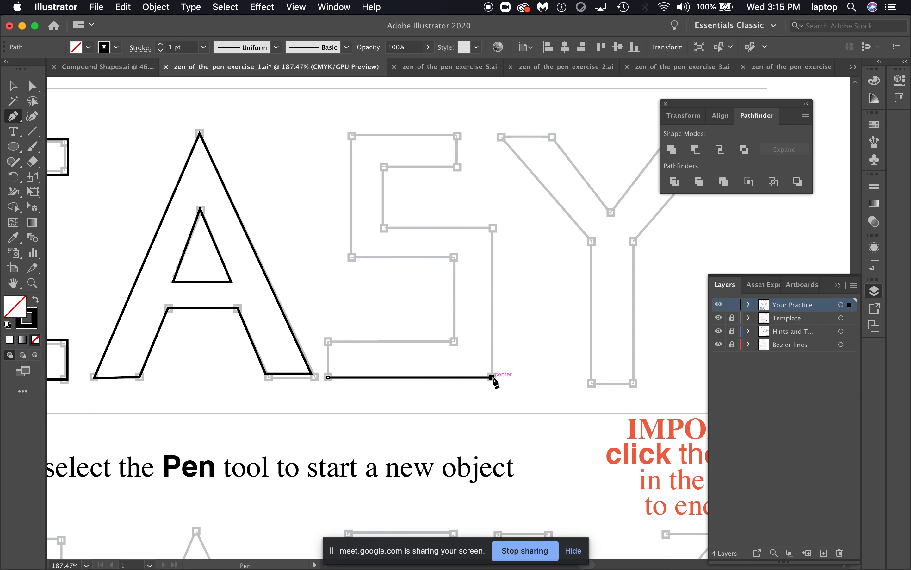
click(492, 228)
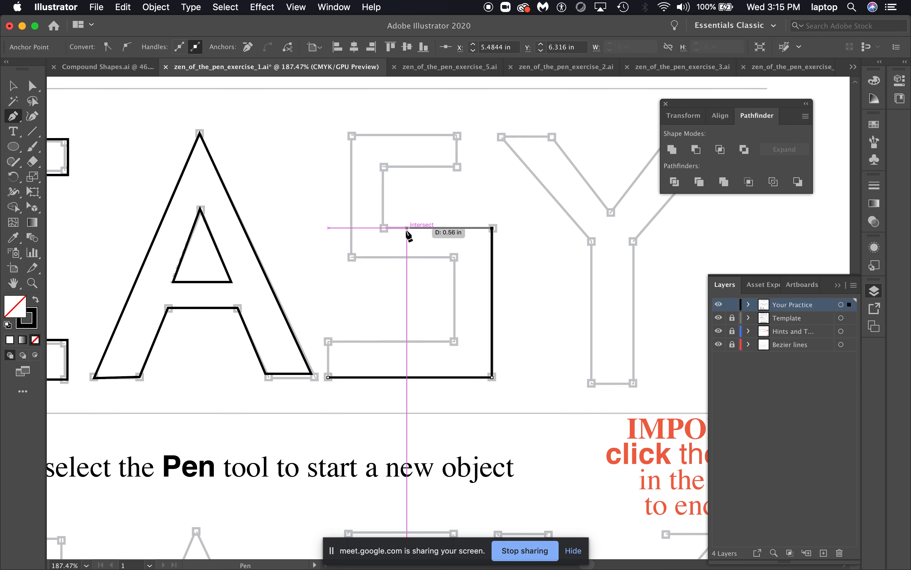
click(382, 228)
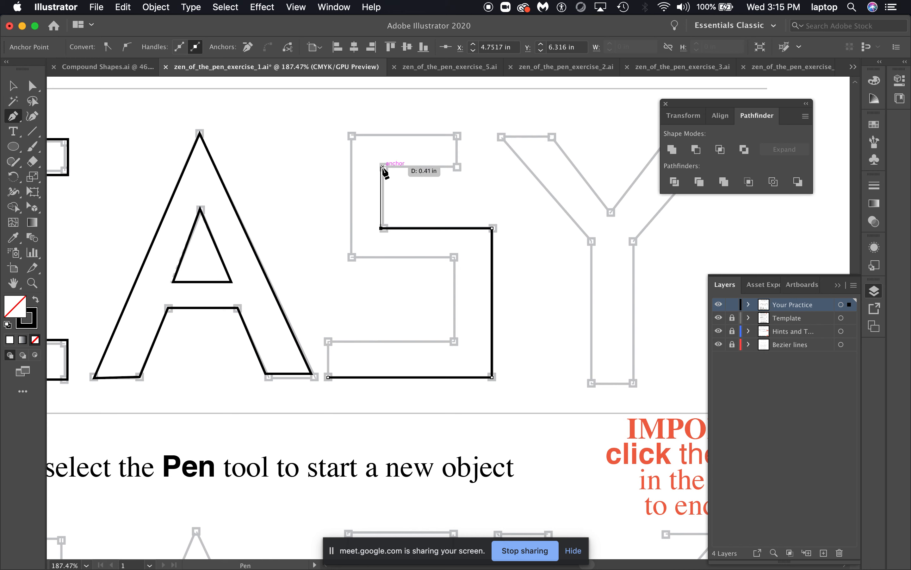
click(382, 166)
click(457, 166)
click(457, 135)
click(351, 135)
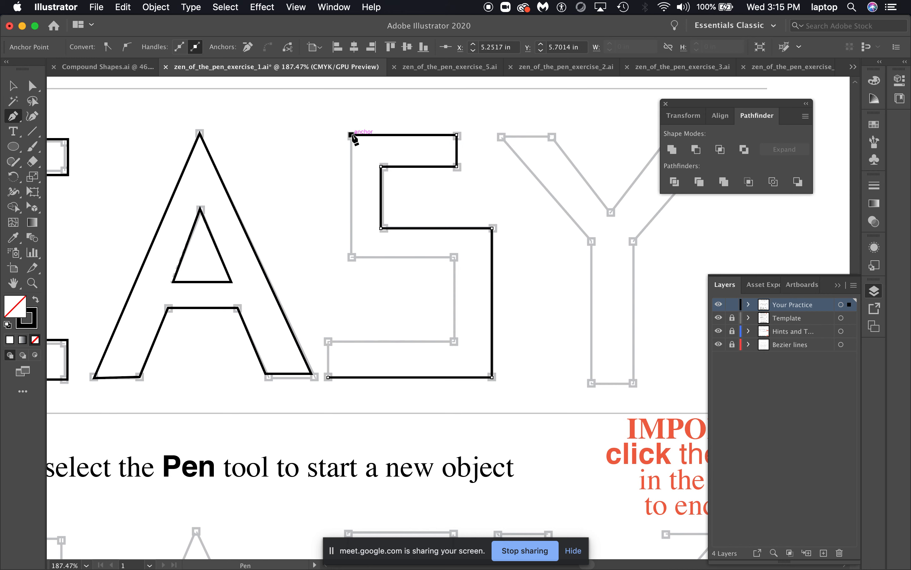
click(351, 257)
click(457, 257)
click(457, 341)
click(328, 341)
click(328, 376)
Zoom out to lesson 4 and start tracing the letter A with the Pen tool along its base, left and right edges
scroll(497, 403, right, 10)
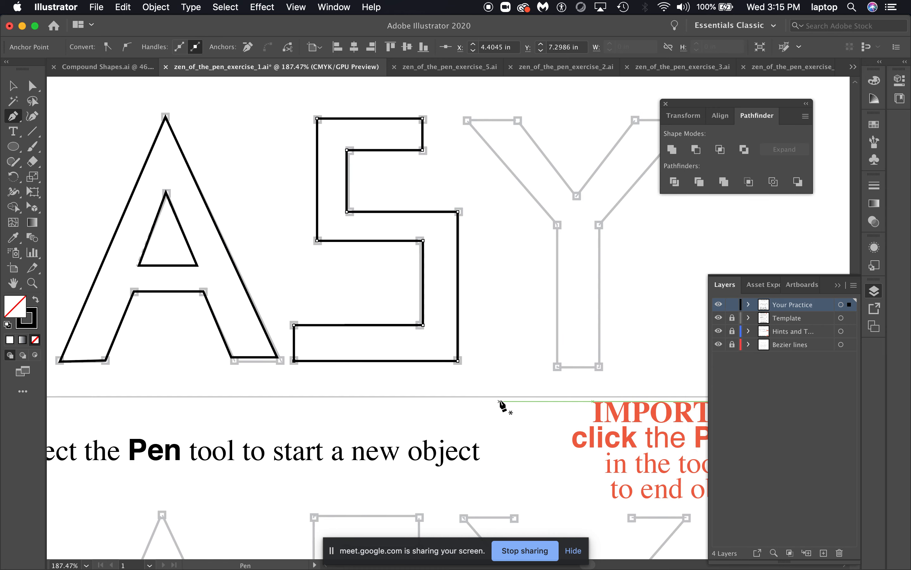
key(z)
alt+click(497, 320)
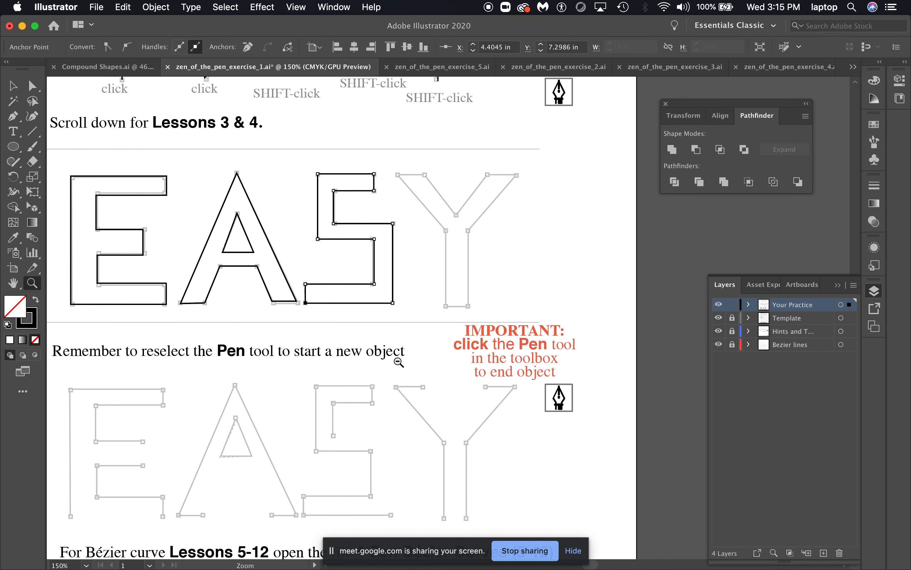
scroll(407, 399, down, 5)
scroll(407, 402, down, 2)
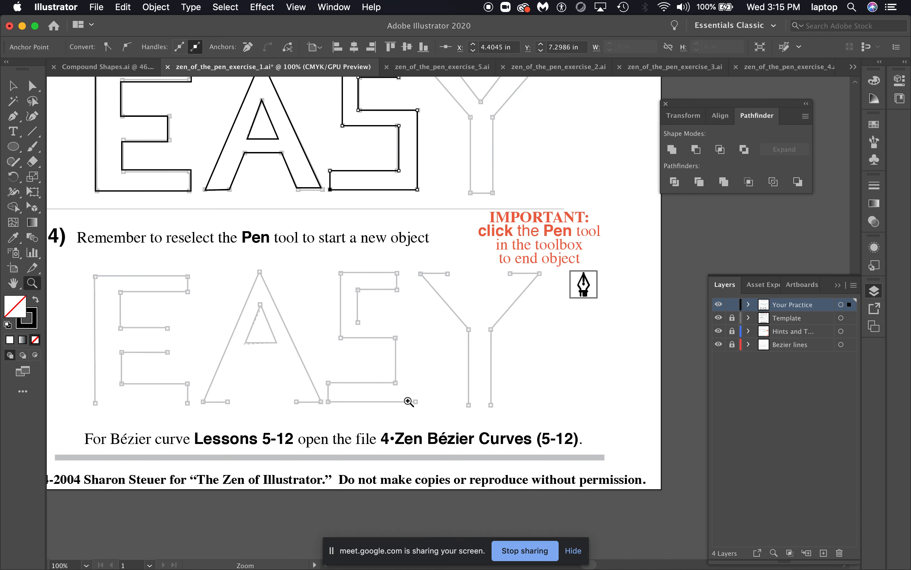
scroll(295, 391, left, 3)
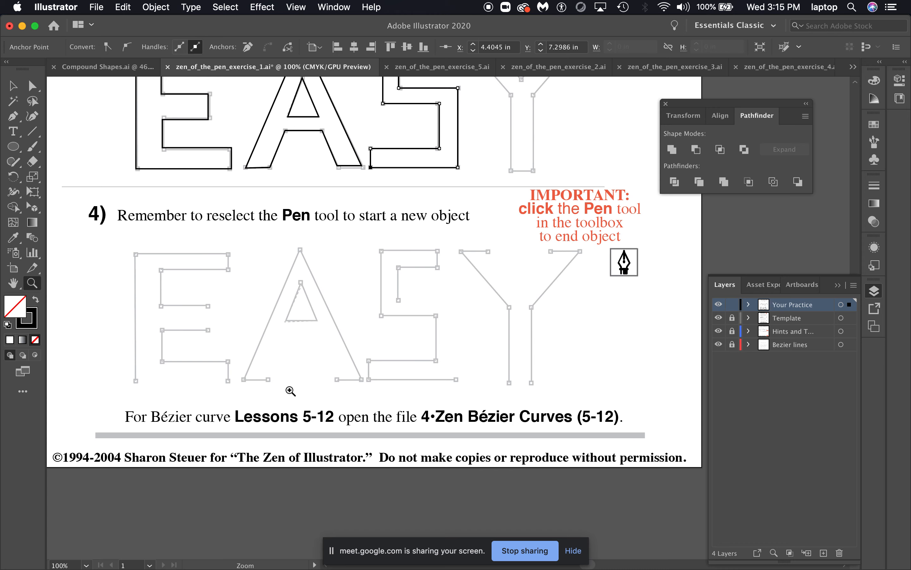
key(p)
scroll(391, 427, left, 1)
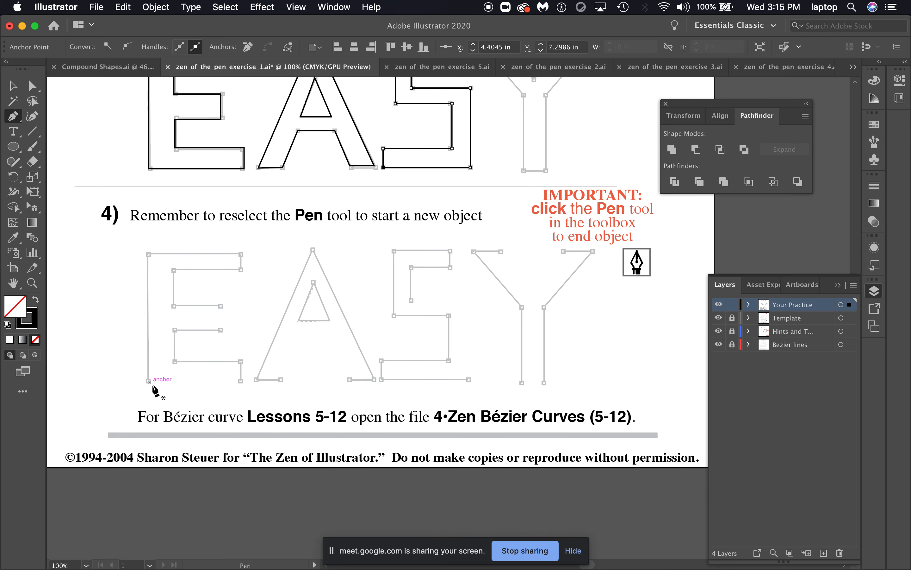
scroll(205, 301, up, 7)
scroll(205, 301, left, 6)
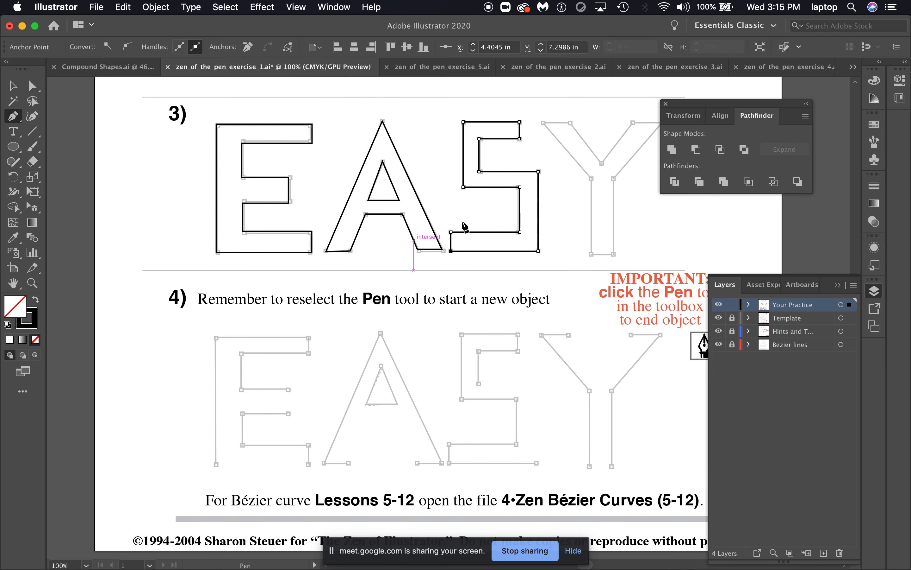
click(347, 461)
click(323, 461)
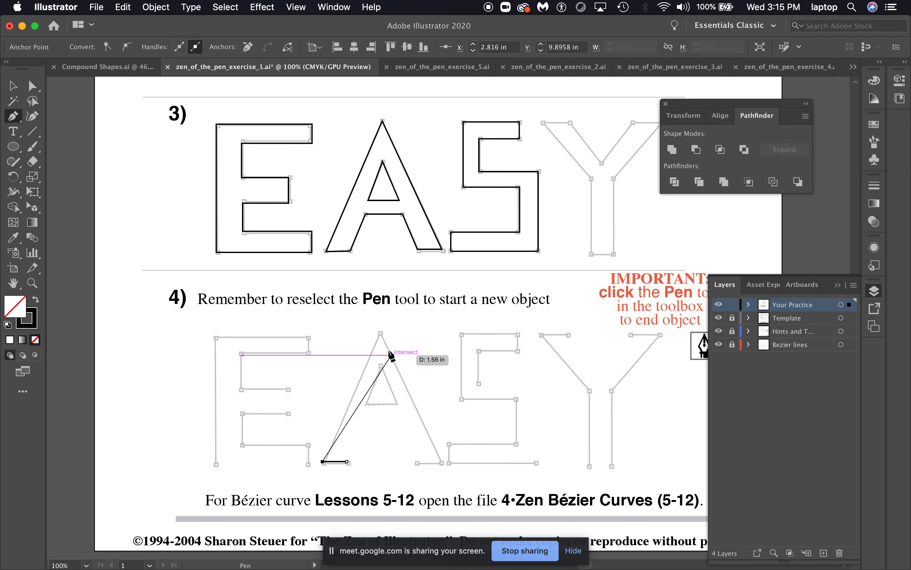
click(379, 335)
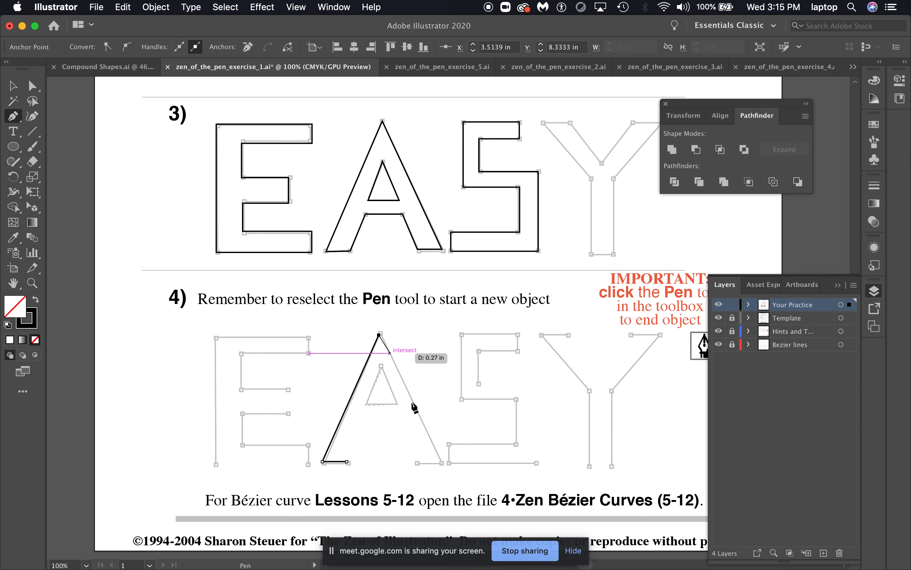
click(442, 463)
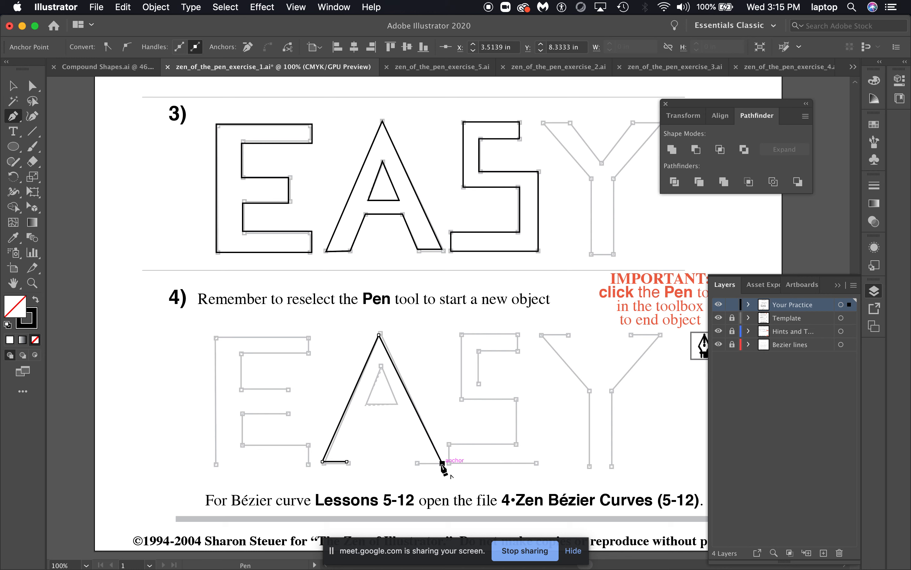
click(416, 462)
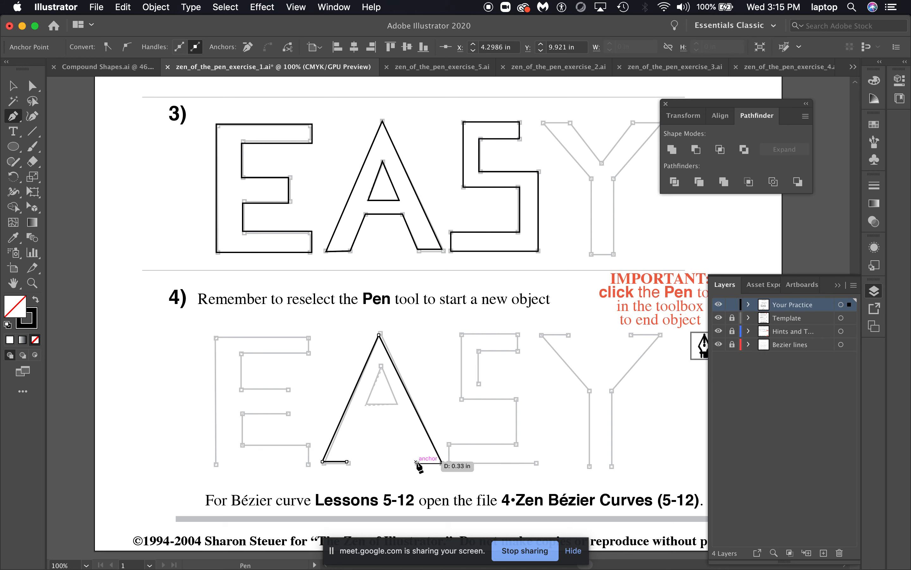
Try continuing the A path around its inner triangle, then undo those segments
click(398, 404)
click(381, 366)
click(366, 404)
click(396, 404)
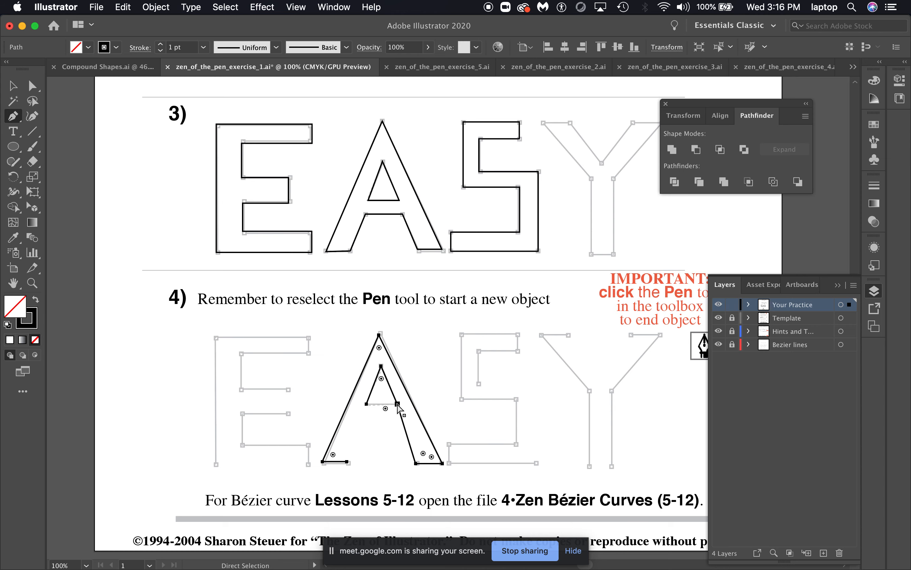
click(442, 463)
key(super+z)
key(super+z)
key(super+z)
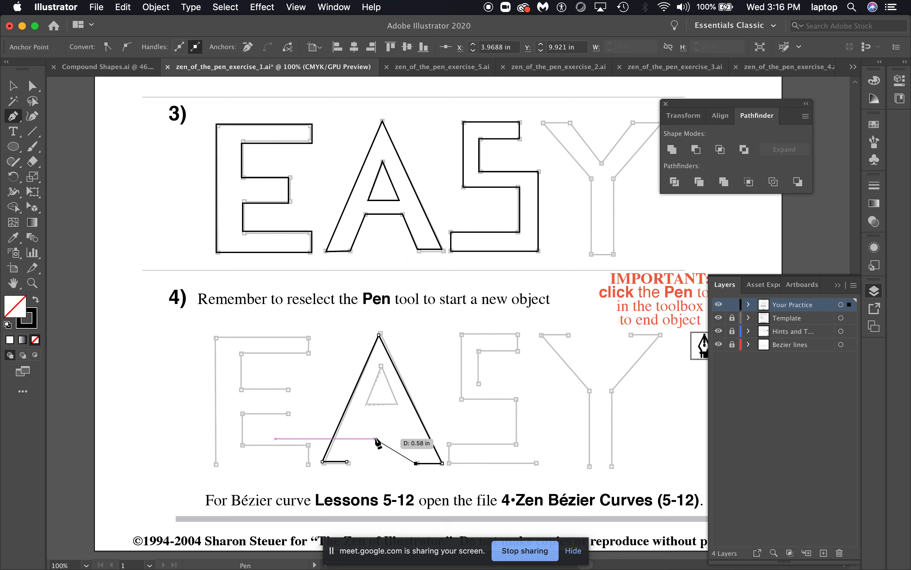
Deselect the unfinished A path with the Selection tool
key(v)
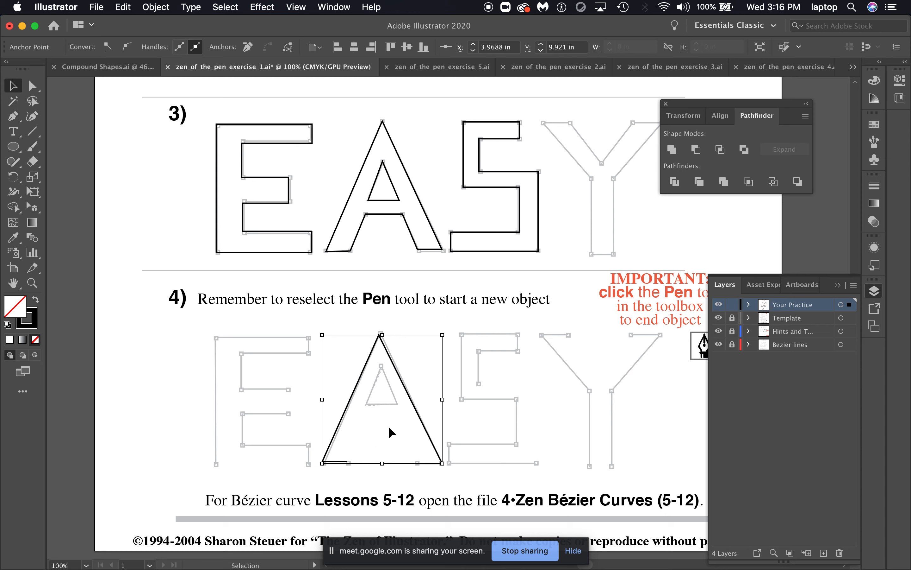
click(389, 426)
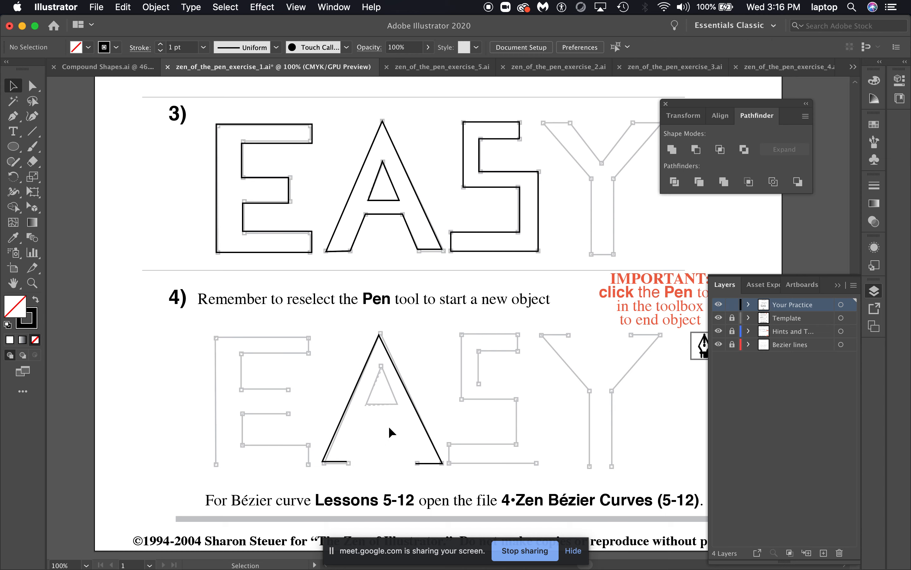
Trace the inner triangle of the lesson 4 letter A as a separate closed path with the Pen tool
key(p)
click(366, 404)
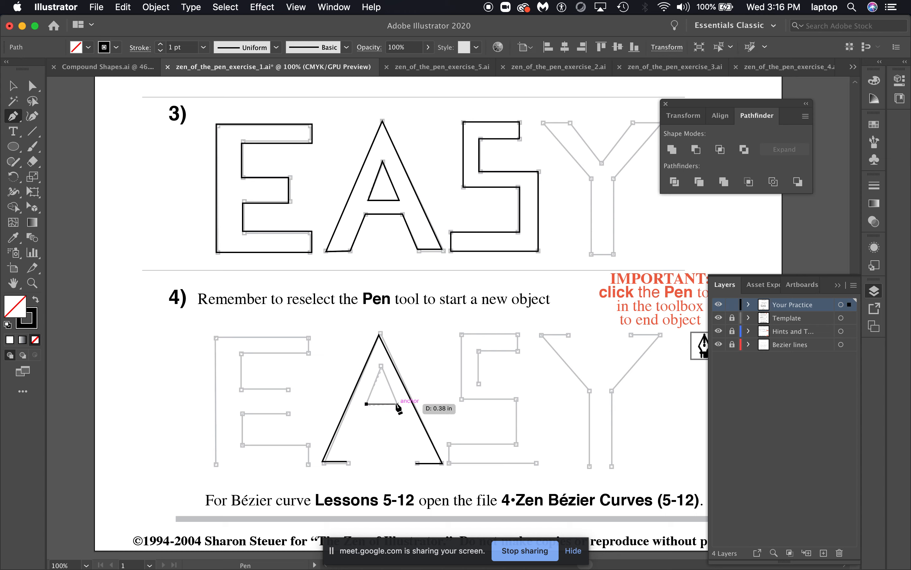
click(397, 403)
click(381, 366)
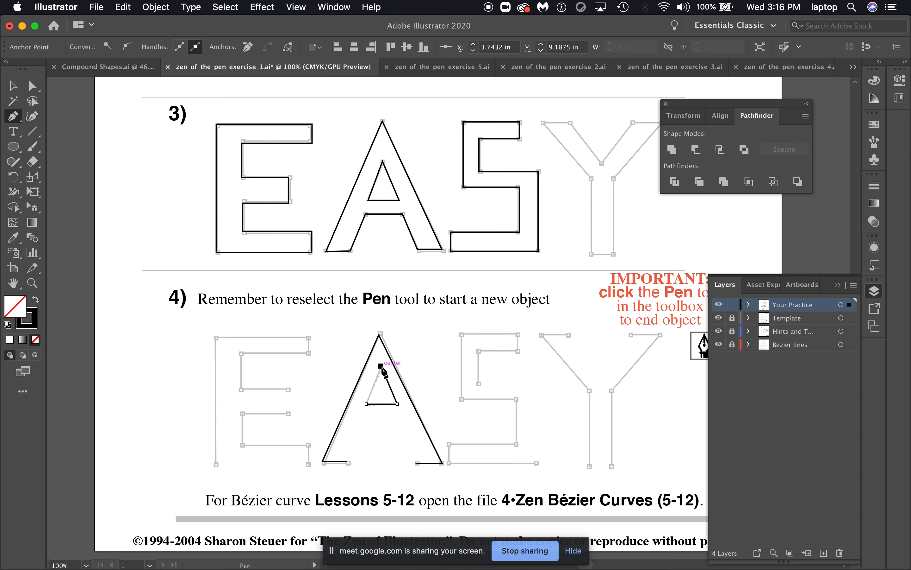
click(367, 403)
Try drawing a new segment along the base of the A from its lower right corner, then undo it
scroll(472, 447, right, 5)
scroll(472, 446, down, 2)
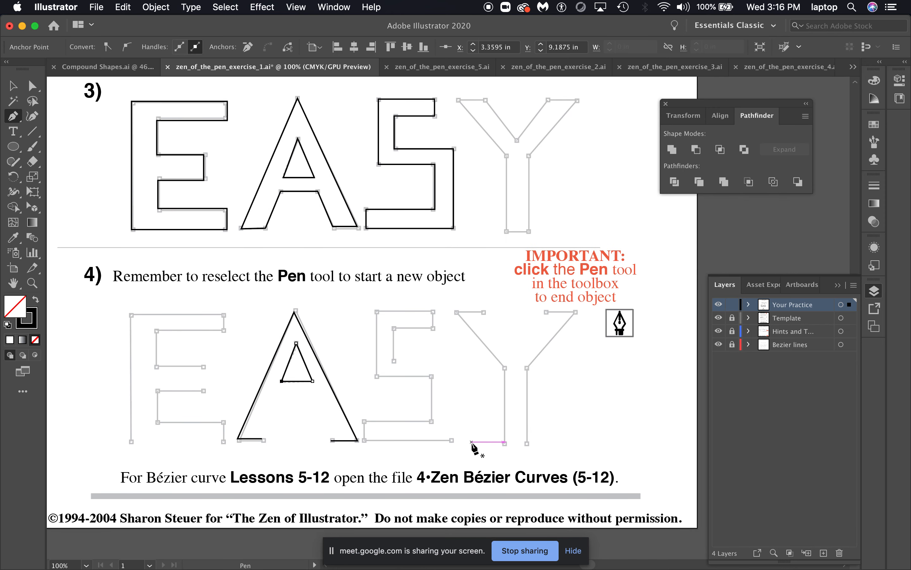
scroll(472, 444, right, 3)
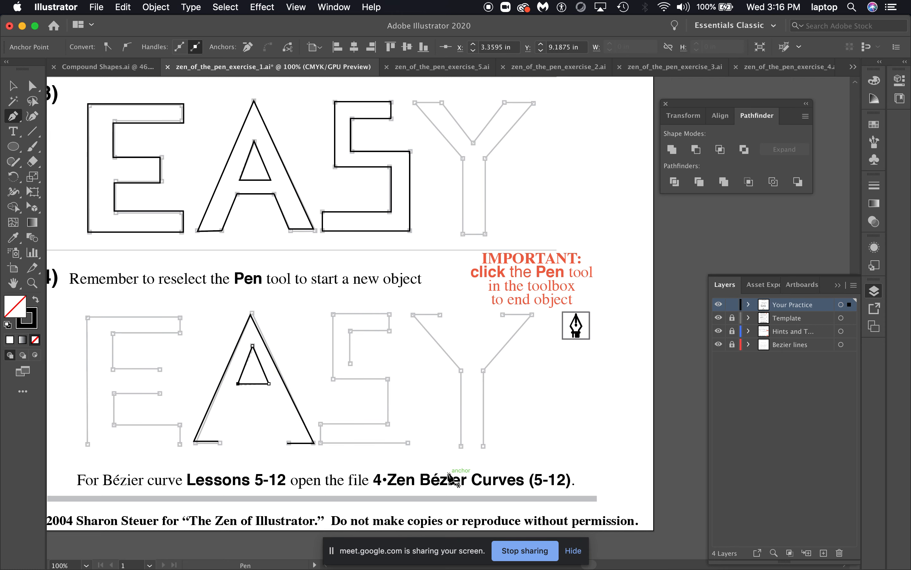
scroll(448, 476, left, 2)
scroll(448, 475, down, 1)
scroll(449, 477, left, 3)
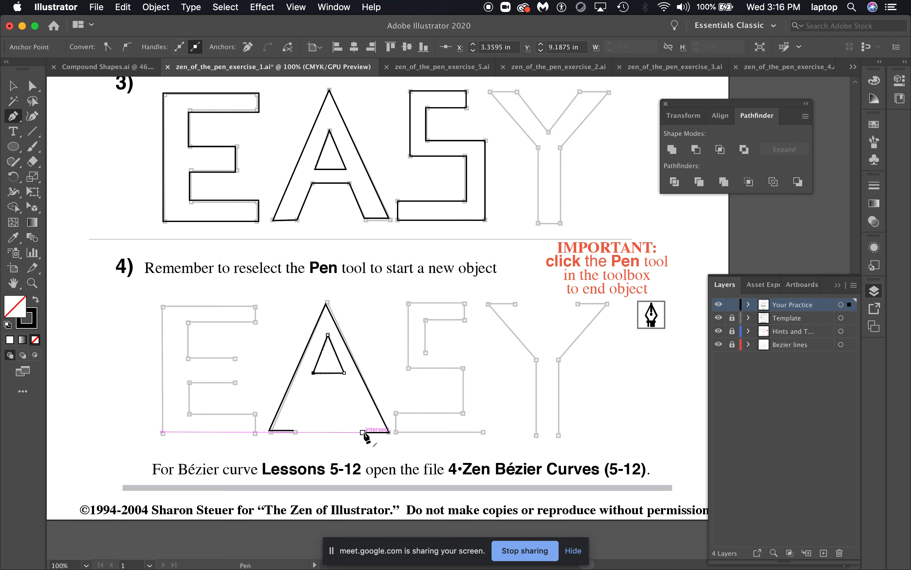
click(362, 432)
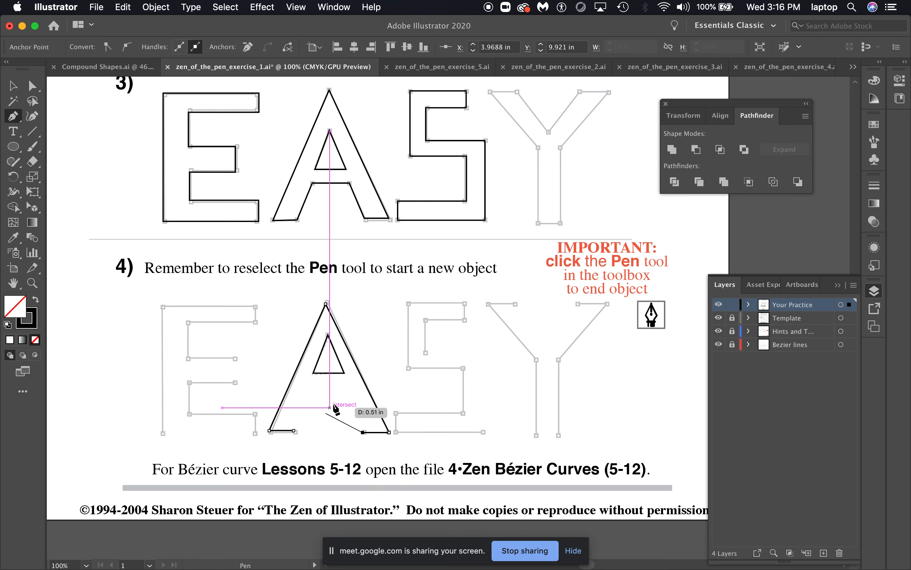
click(294, 431)
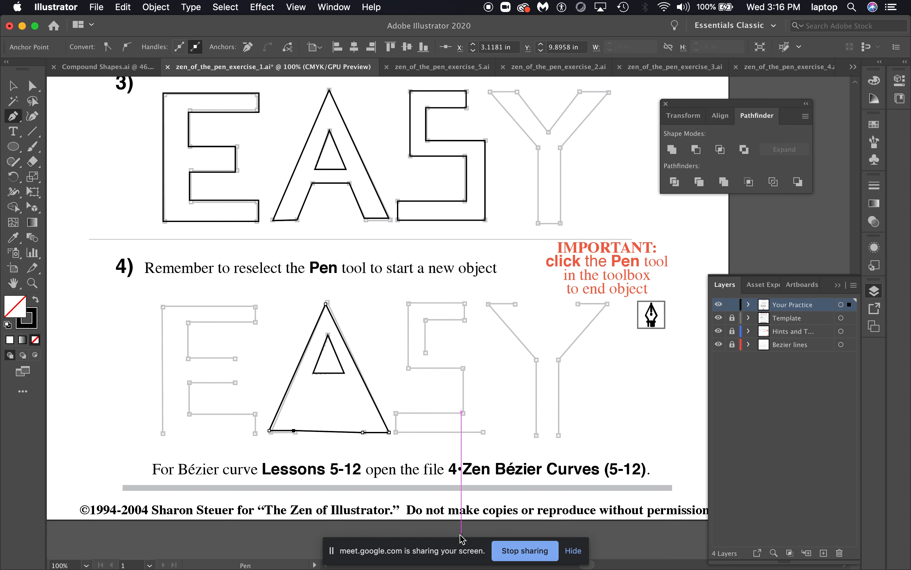
key(super+z)
Deselect everything with the Direct Selection tool and save the document, accepting the legacy format warning
key(a)
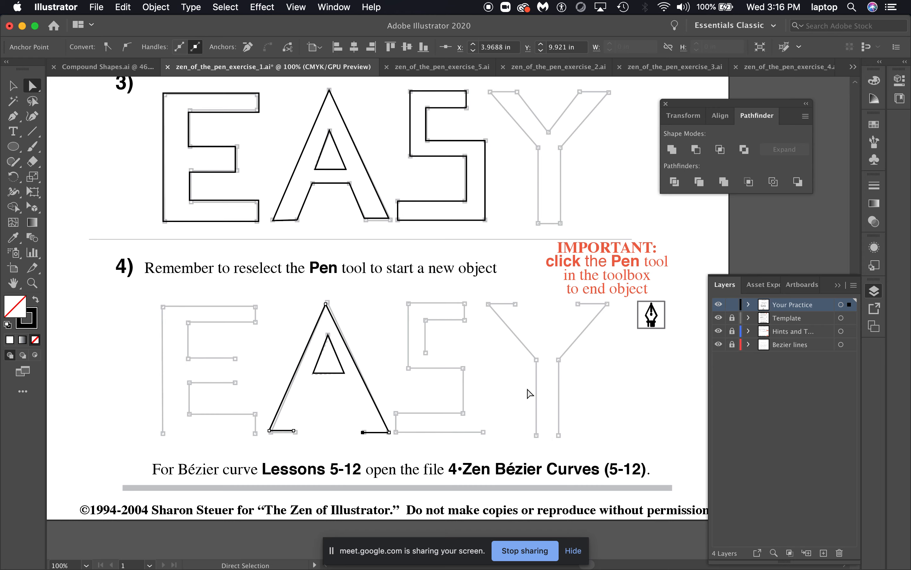
click(527, 389)
scroll(527, 389, right, 2)
scroll(464, 346, down, 1)
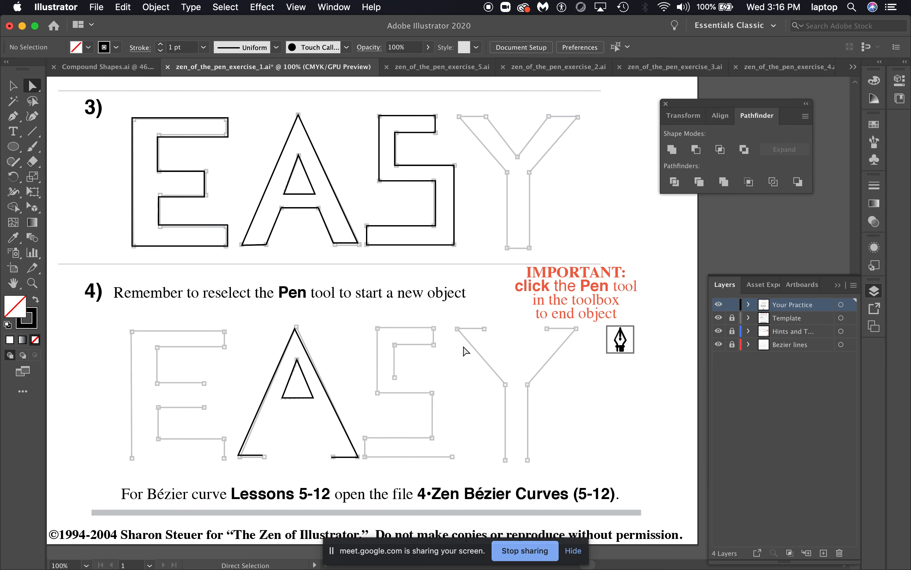
scroll(466, 351, down, 3)
scroll(467, 301, up, 4)
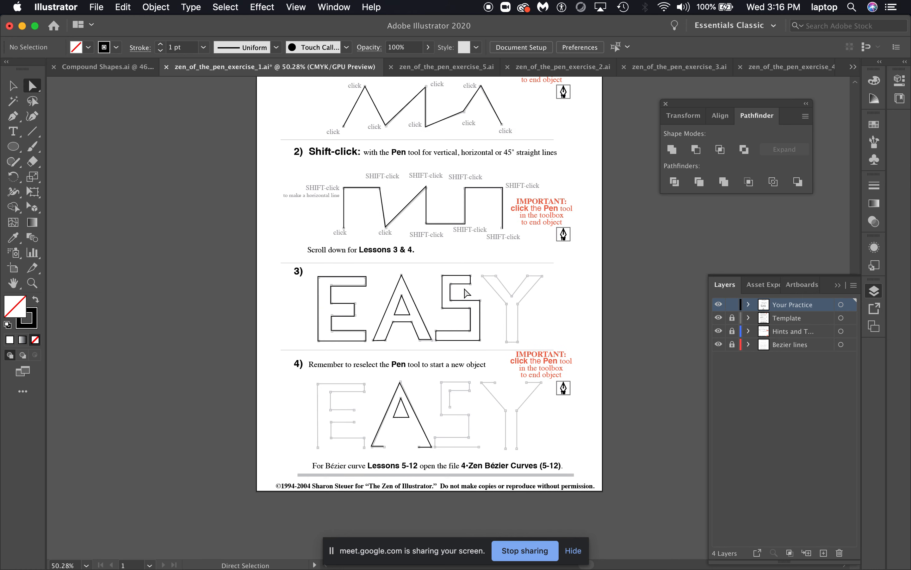
scroll(466, 293, up, 5)
scroll(466, 292, right, 2)
scroll(457, 283, down, 2)
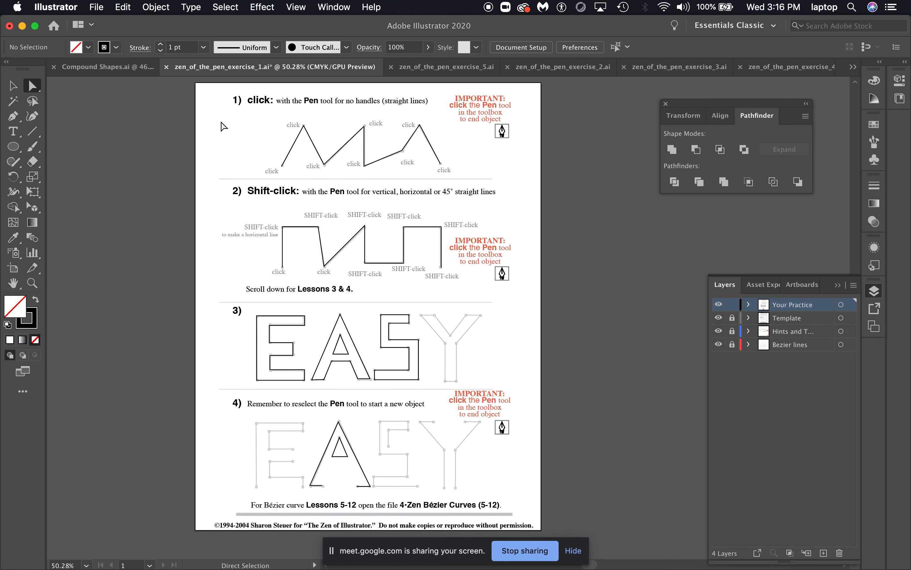
click(99, 7)
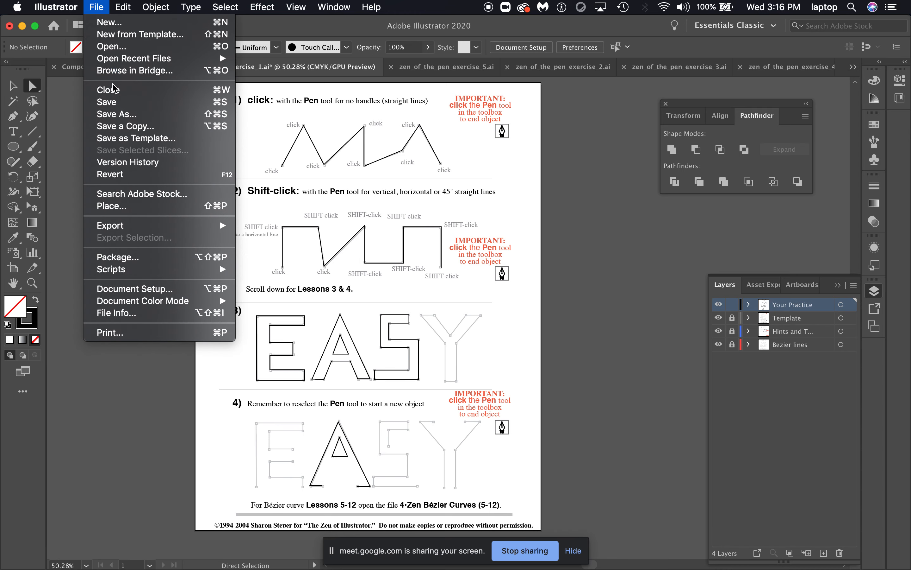
click(112, 102)
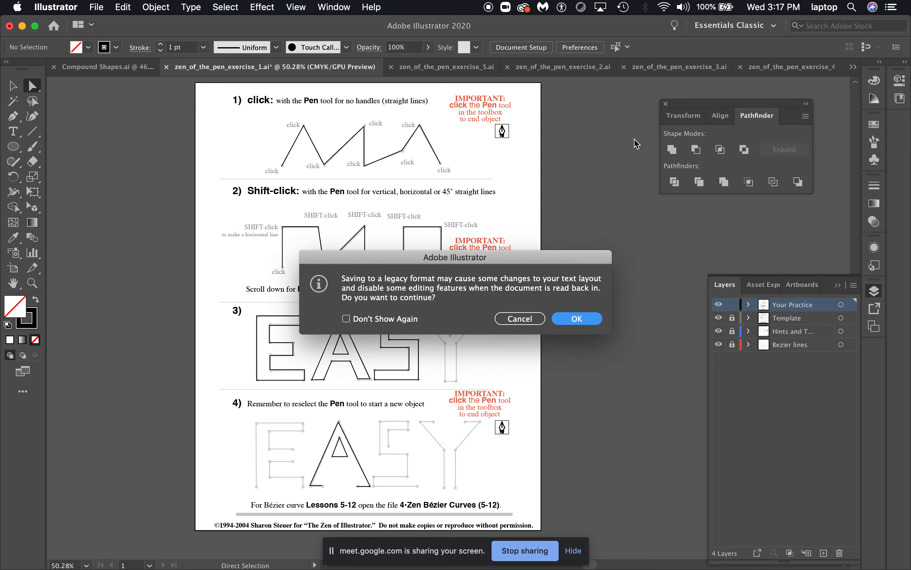
key(Return)
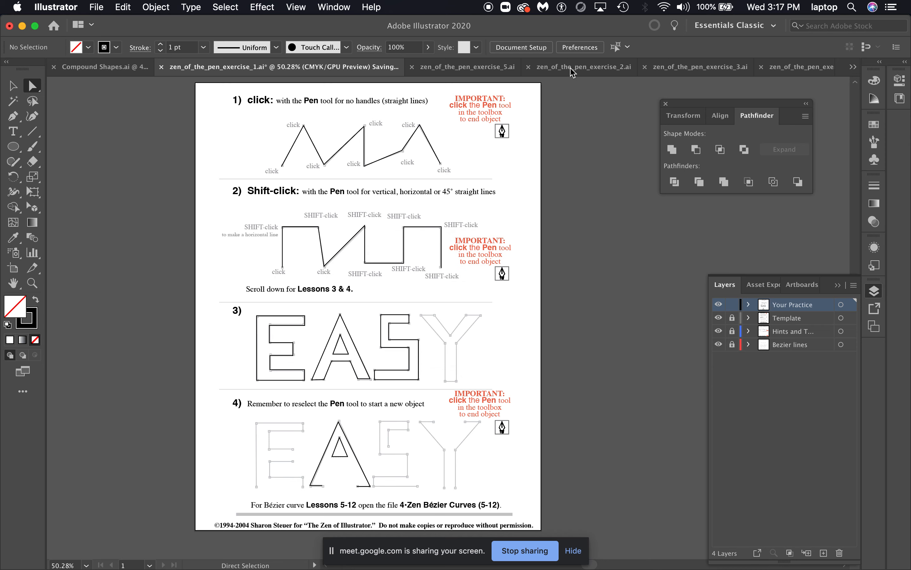